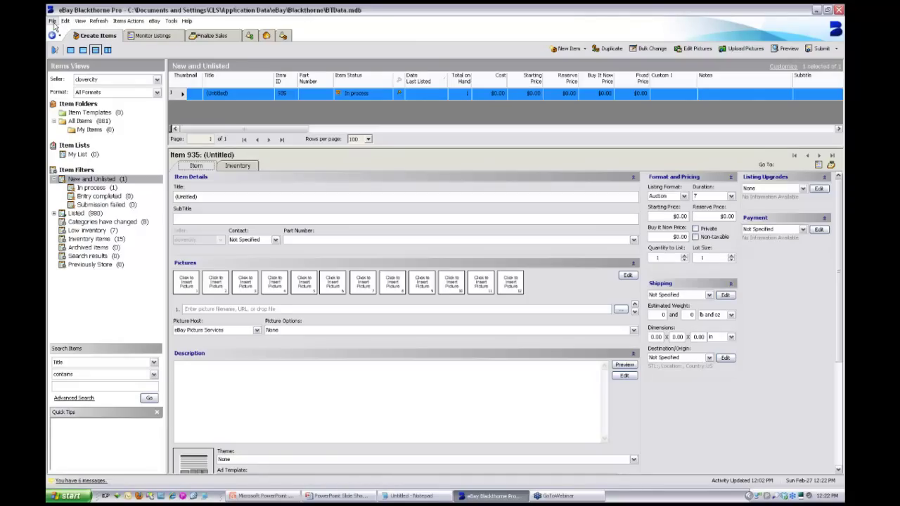
{"action": "left_click", "coordinate": [53, 21]}
{"action": "mouse_move", "coordinate": [92, 28]}
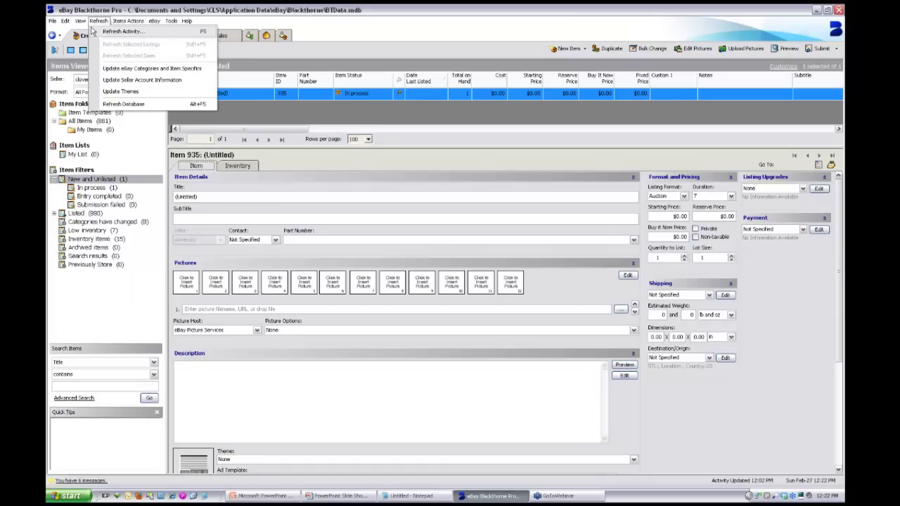
{"action": "left_click", "coordinate": [65, 21]}
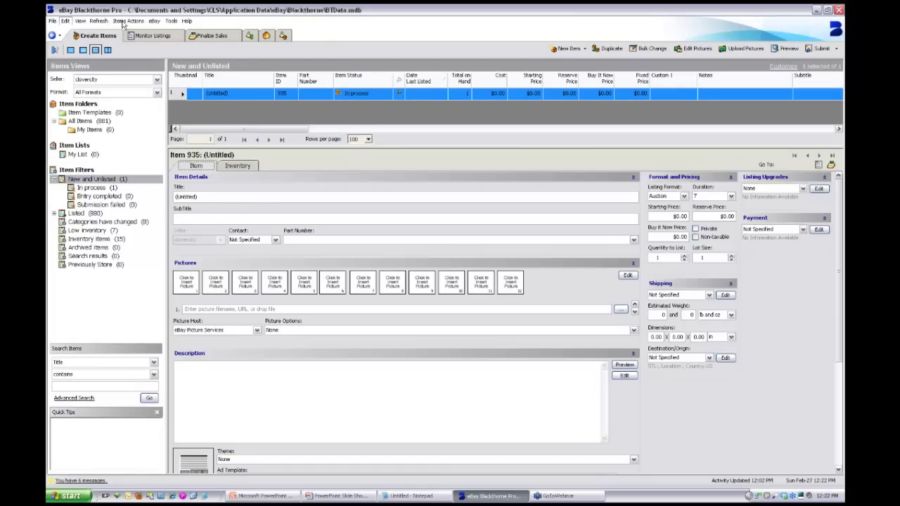
{"action": "left_click", "coordinate": [122, 21]}
{"action": "left_click", "coordinate": [371, 40]}
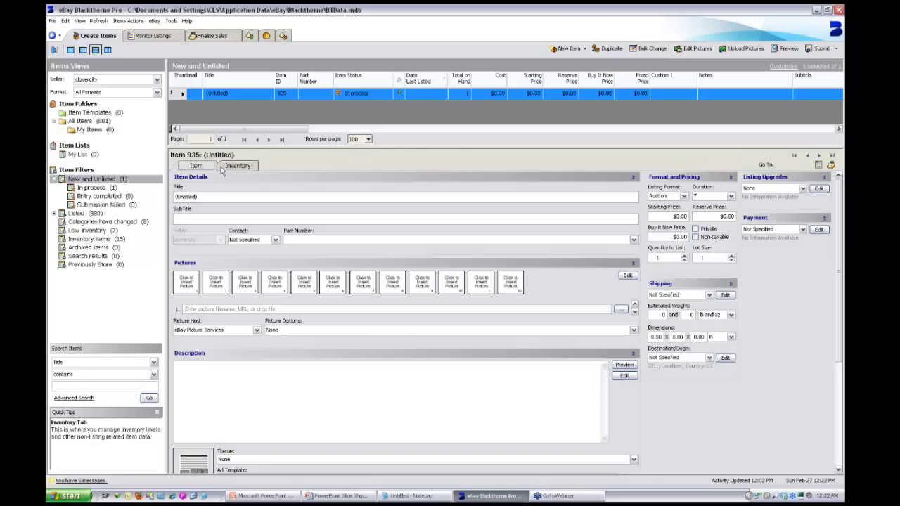
Step: View this month's sold listings and show the details of the Vintage Stangl Yellow Caughley Spongeware Cereal Bowl listing
{"action": "left_click", "coordinate": [149, 36]}
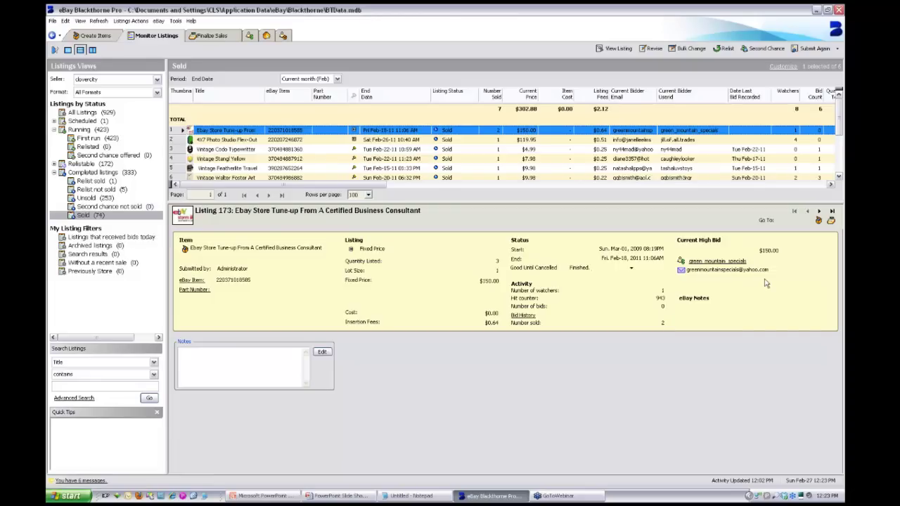
{"action": "left_click", "coordinate": [247, 162]}
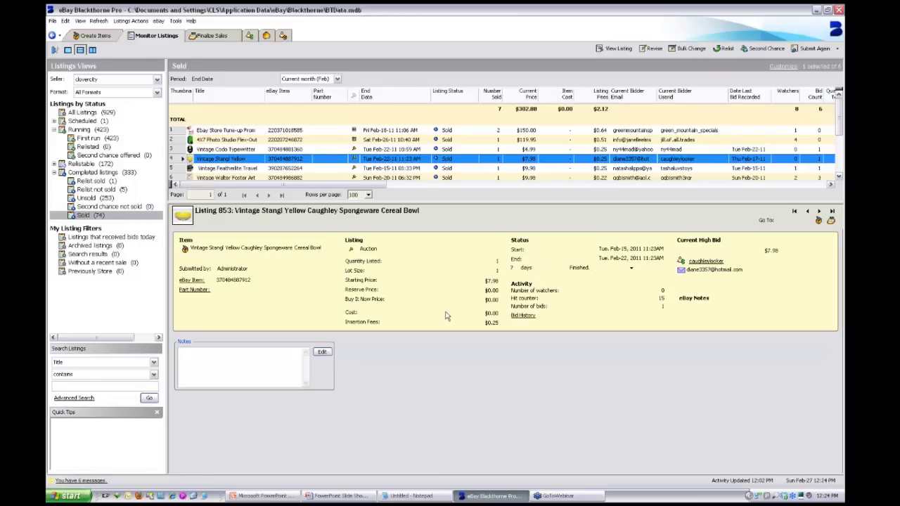
Step: Review the finalized sales' profit and loss report, checking its period options and the typewriter ribbon tin sale's costs and tracking number
{"action": "mouse_move", "coordinate": [232, 37]}
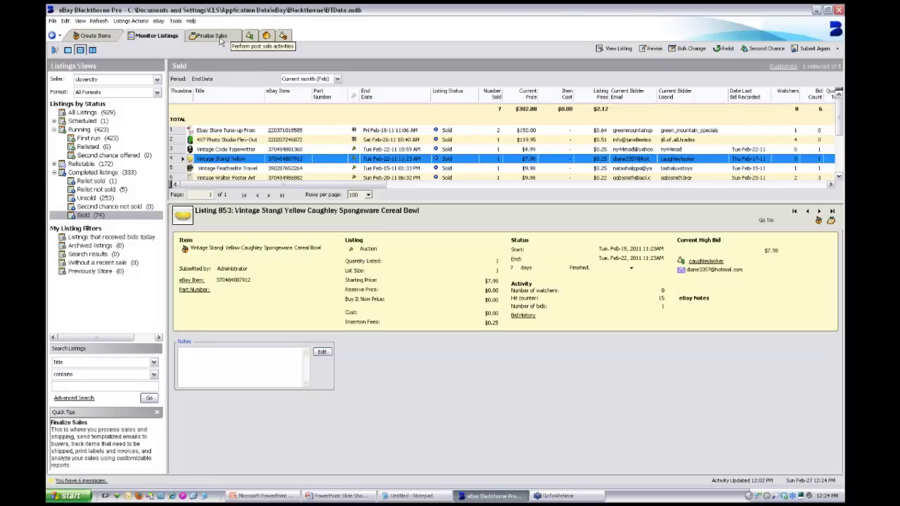
{"action": "left_click", "coordinate": [219, 37]}
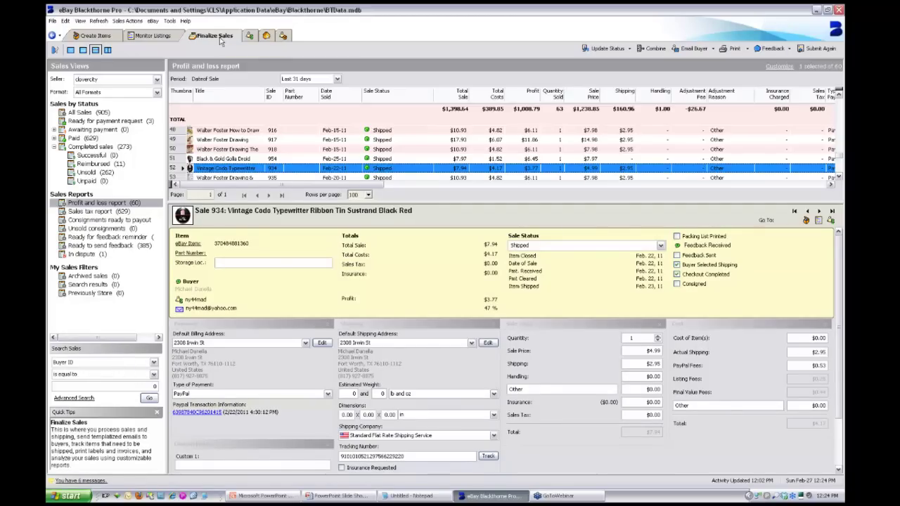
{"action": "left_click", "coordinate": [337, 79]}
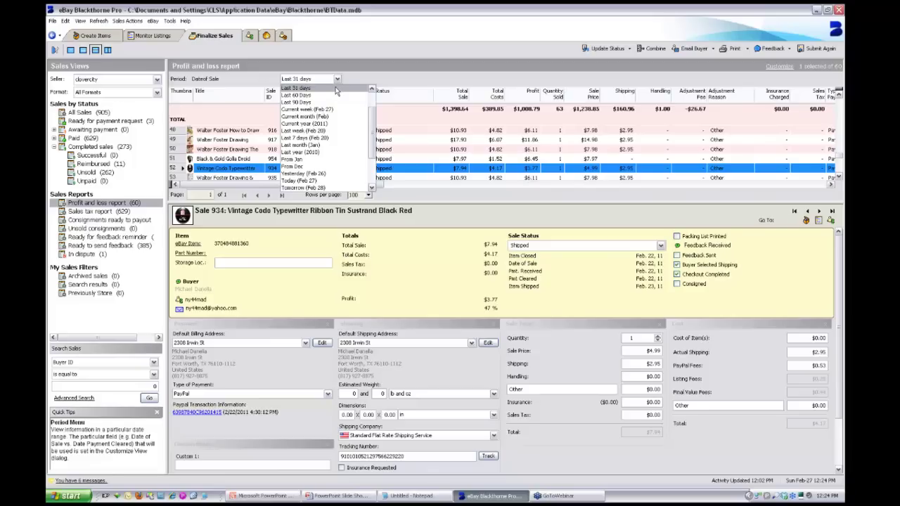
{"action": "left_click", "coordinate": [336, 90]}
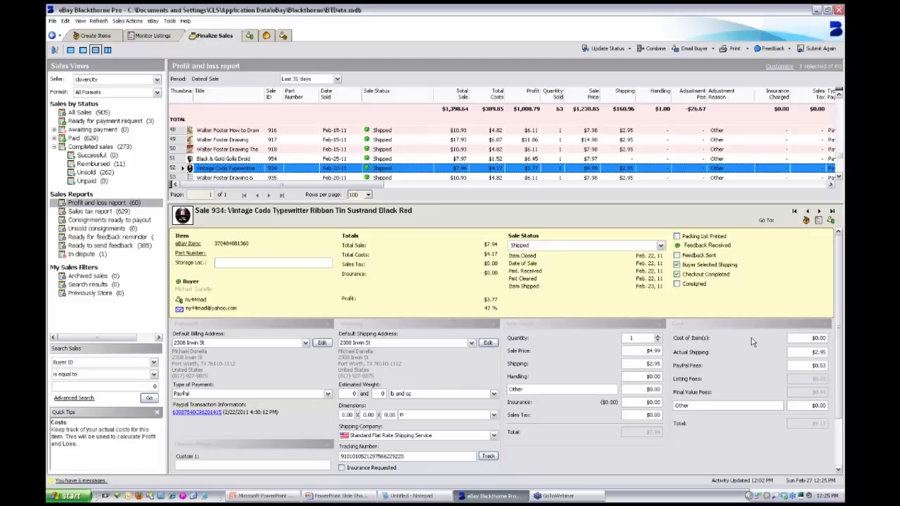
{"action": "mouse_move", "coordinate": [756, 377]}
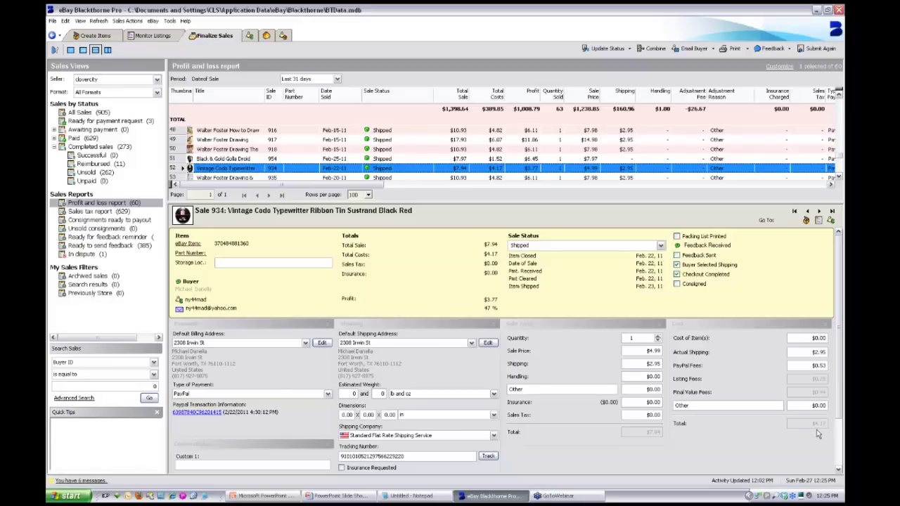
{"action": "left_click", "coordinate": [433, 458]}
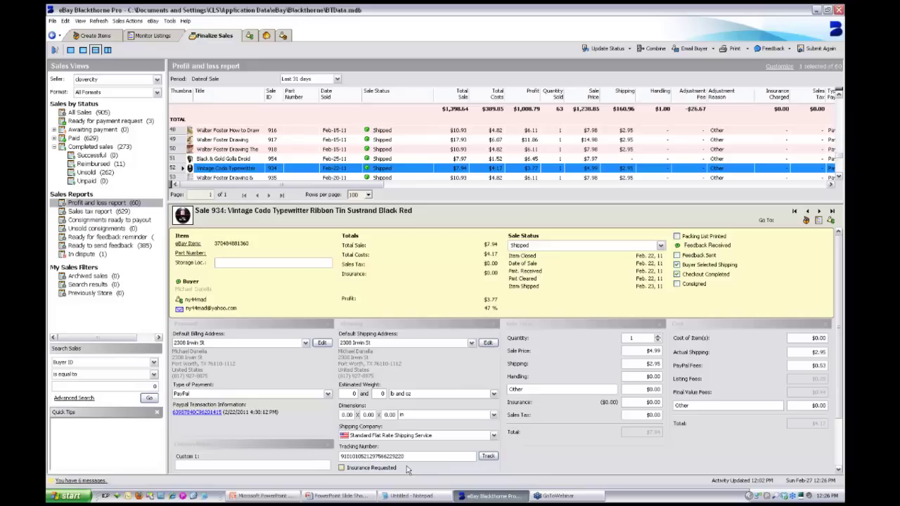
Step: Look through the records of all buyers, all suppliers and all consignors in turn
{"action": "left_click", "coordinate": [251, 36]}
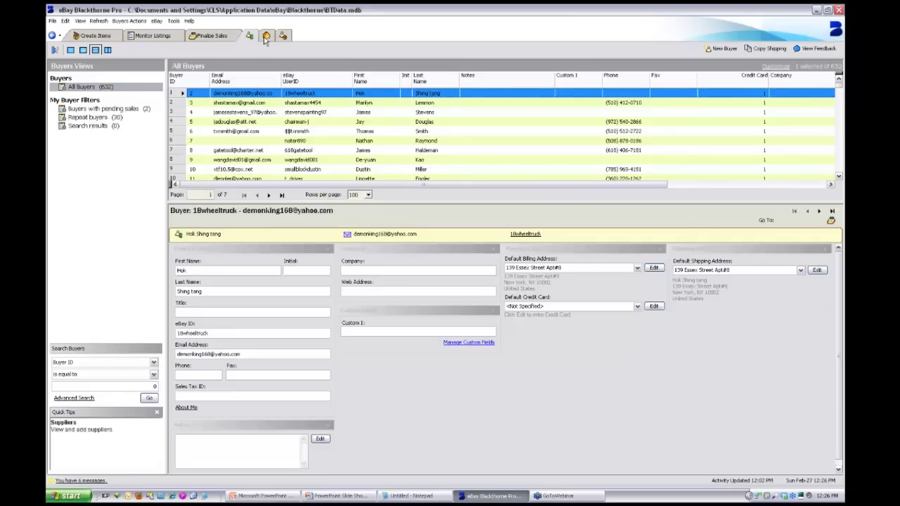
{"action": "left_click", "coordinate": [266, 36]}
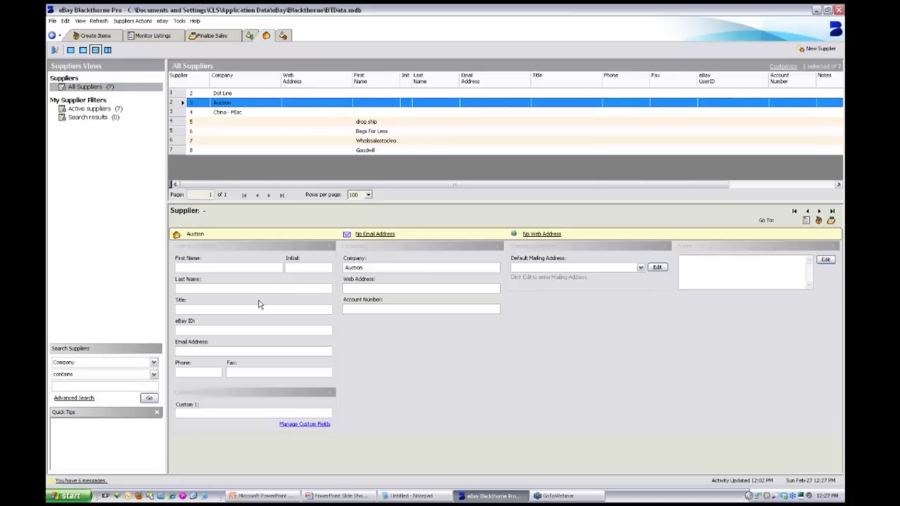
{"action": "mouse_move", "coordinate": [277, 108]}
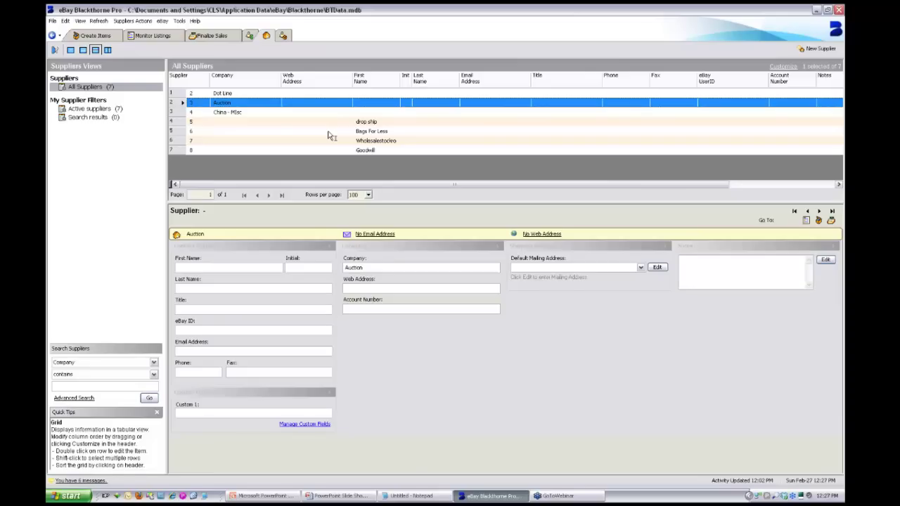
{"action": "left_click", "coordinate": [283, 35]}
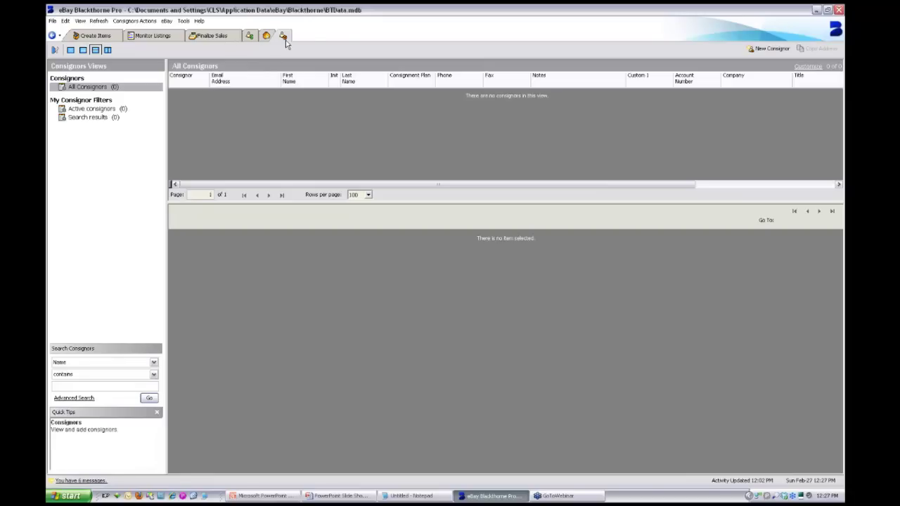
Step: Return to item creation and check the available seller account filters, keeping the current seller
{"action": "left_click", "coordinate": [106, 36]}
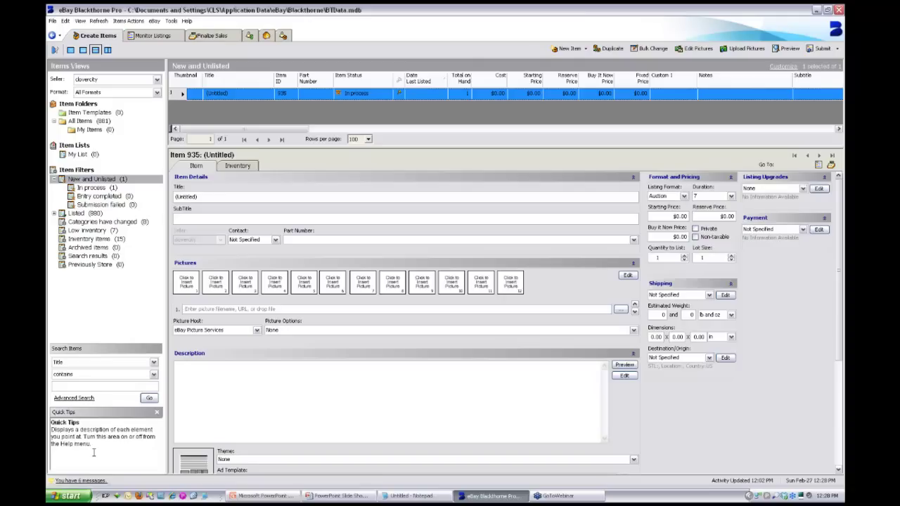
{"action": "mouse_move", "coordinate": [157, 80]}
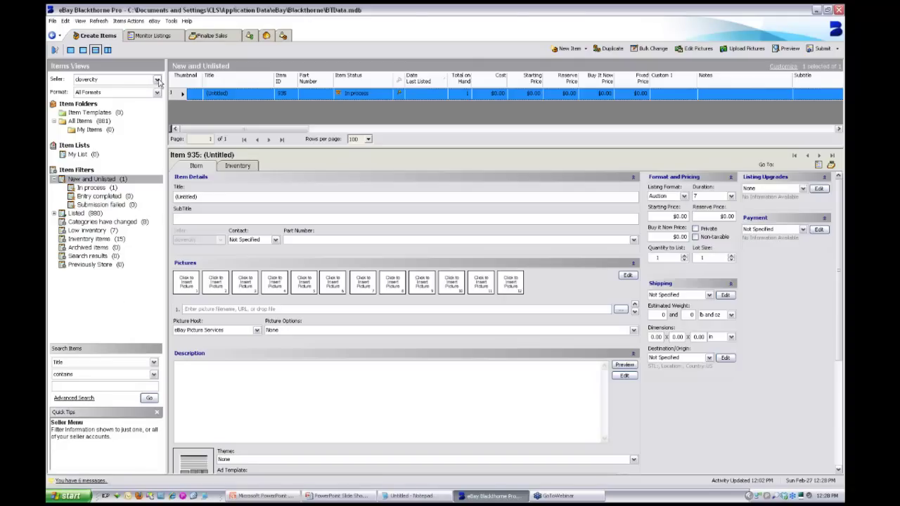
{"action": "left_click", "coordinate": [157, 81]}
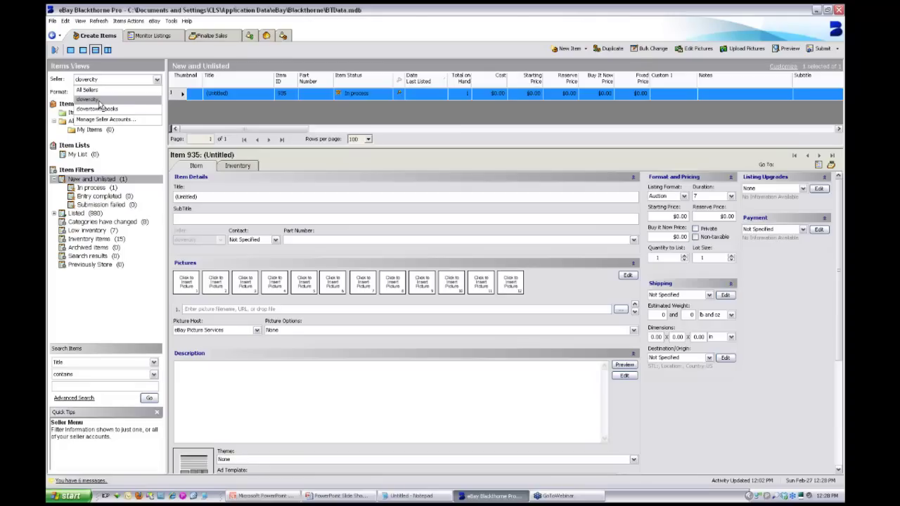
{"action": "left_click", "coordinate": [99, 101]}
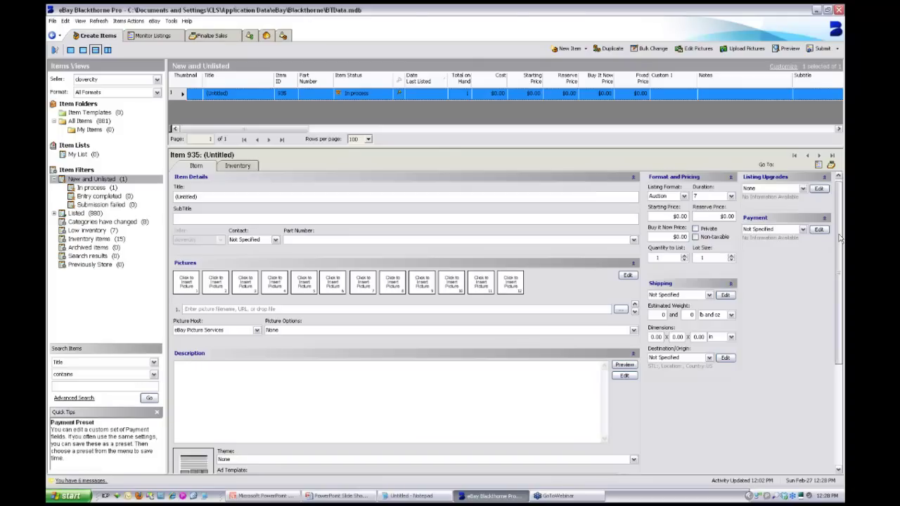
Step: Open the untitled item's Simple ad template, inspect its HTML and design views, and close it without saving
{"action": "scroll", "coordinate": [838, 239], "scroll_direction": "down", "scroll_amount": 1}
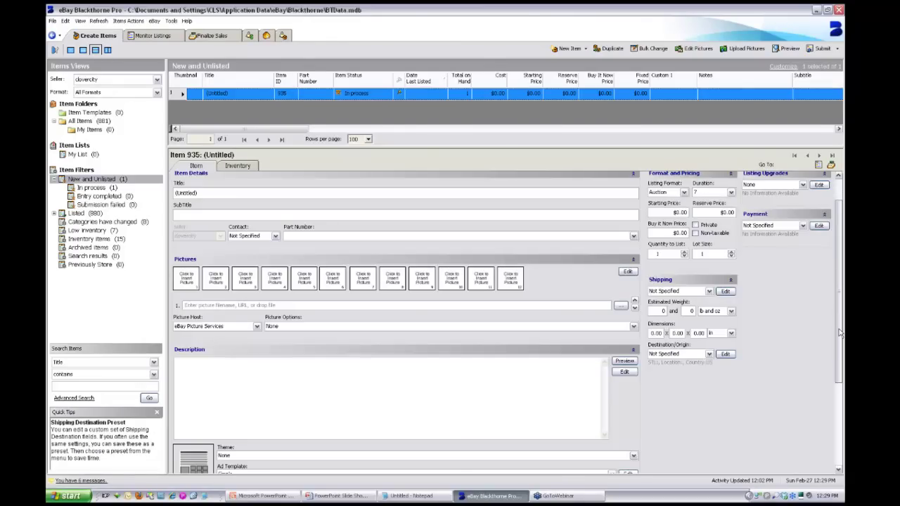
{"action": "scroll", "coordinate": [838, 332], "scroll_direction": "down", "scroll_amount": 1}
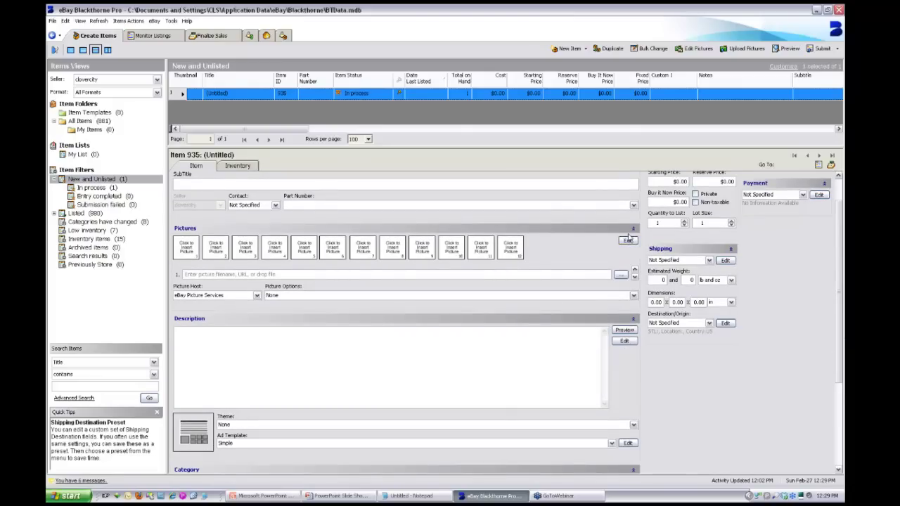
{"action": "left_click", "coordinate": [628, 443]}
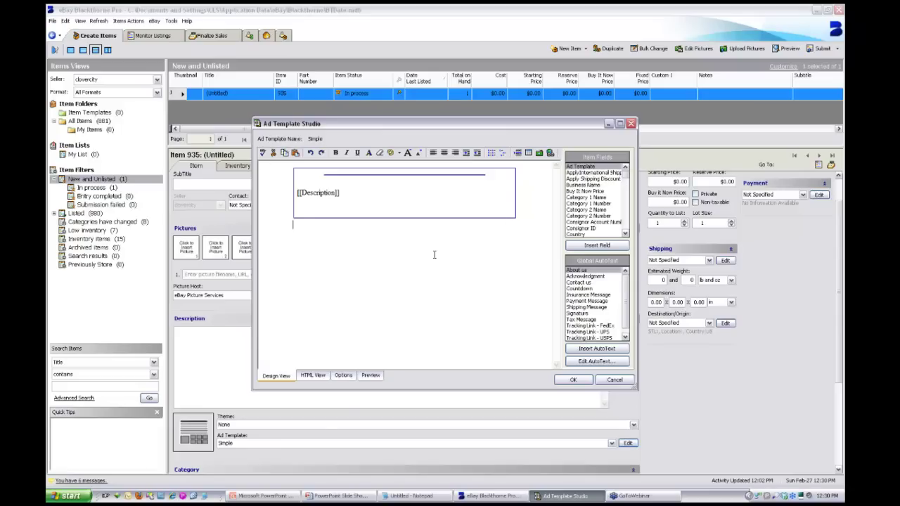
{"action": "left_click", "coordinate": [313, 377]}
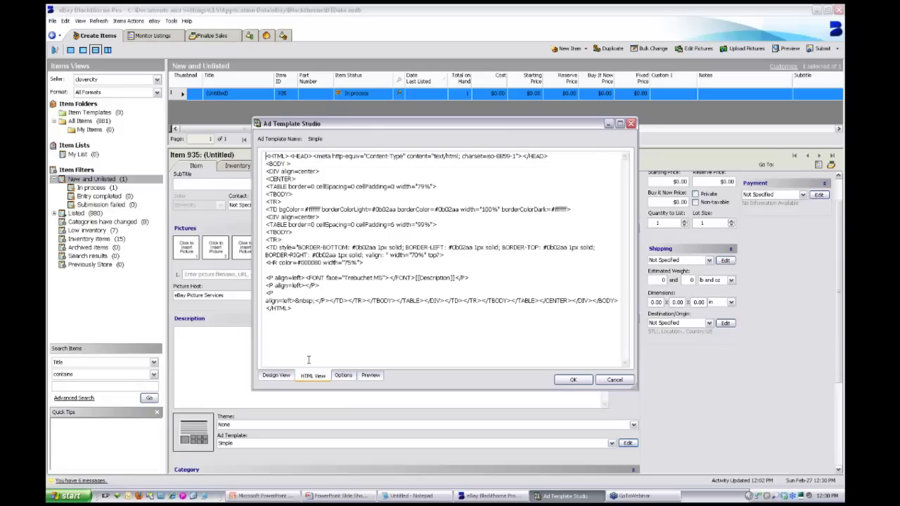
{"action": "left_click", "coordinate": [294, 376]}
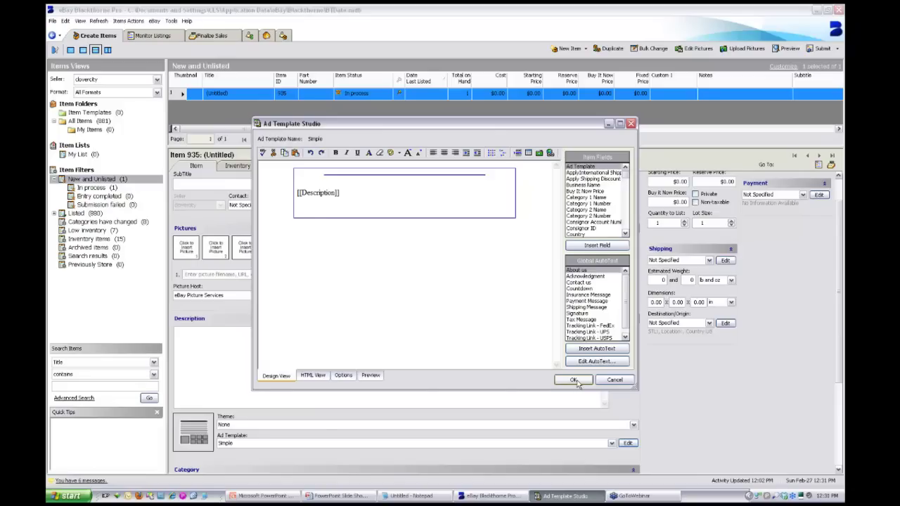
{"action": "left_click", "coordinate": [615, 379]}
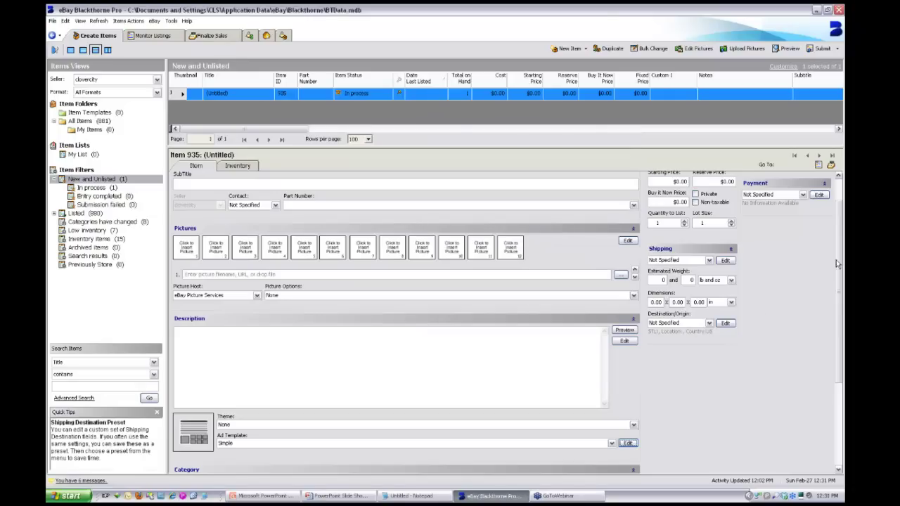
Step: Check the saved shipping presets and payment presets available for the untitled item without choosing any
{"action": "scroll", "coordinate": [778, 268], "scroll_direction": "up", "scroll_amount": 1}
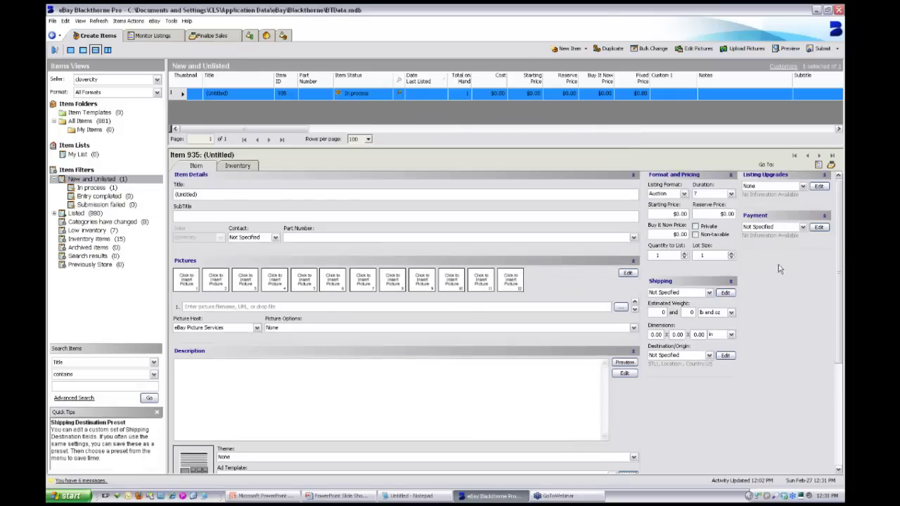
{"action": "left_click", "coordinate": [708, 292]}
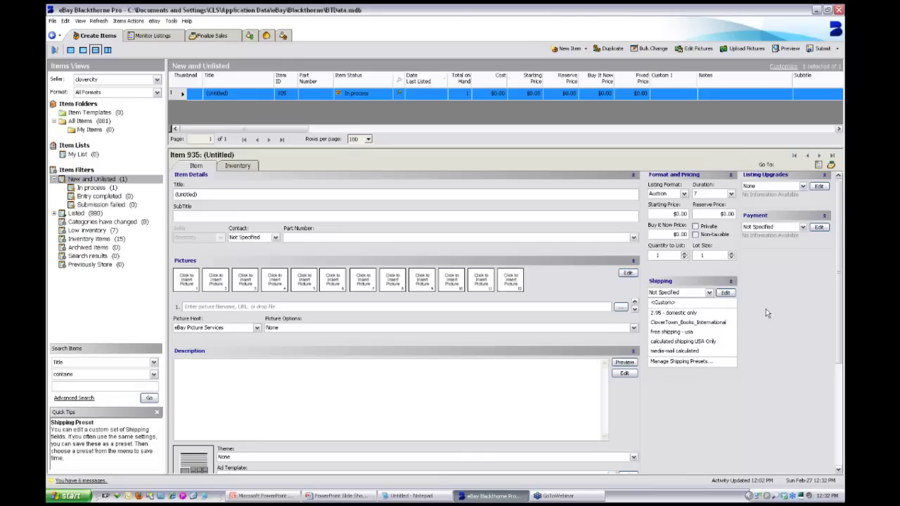
{"action": "left_click", "coordinate": [811, 288]}
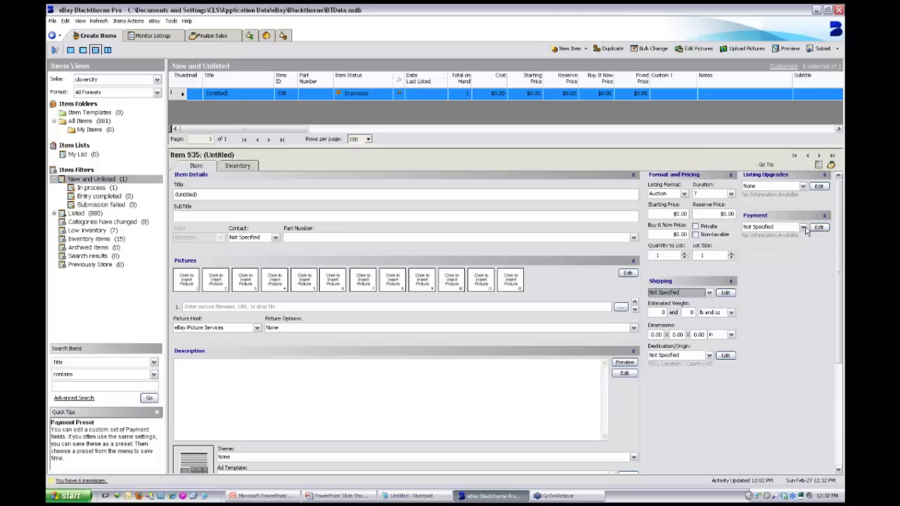
{"action": "left_click", "coordinate": [804, 228]}
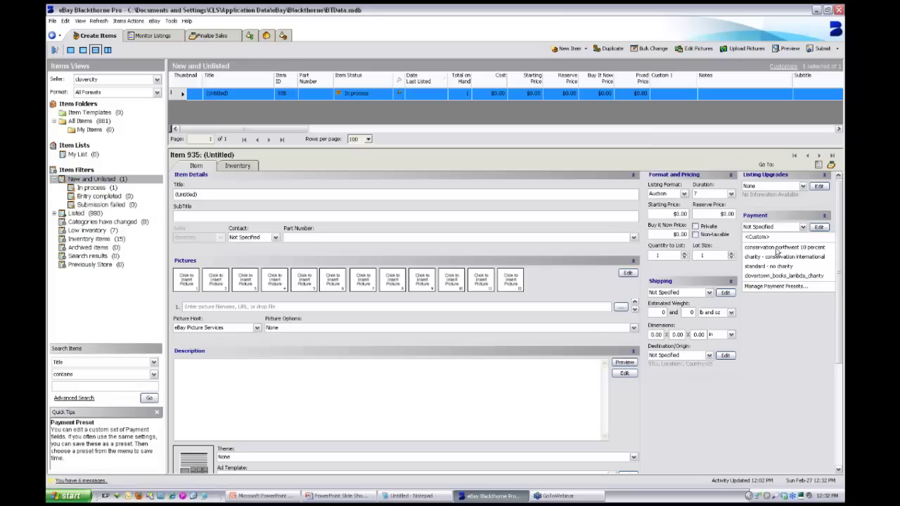
{"action": "left_click", "coordinate": [786, 355]}
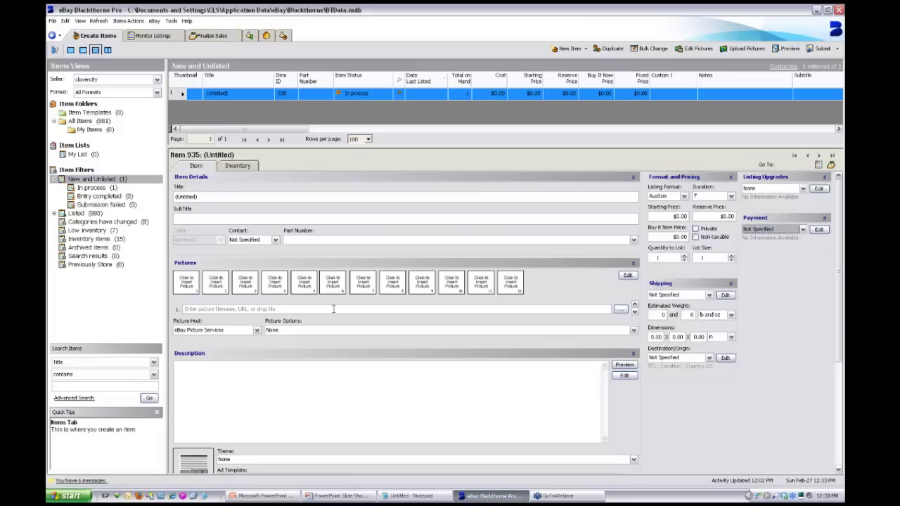
Step: Check the new item creation options and examine the untitled item's inventory details, including its storage location
{"action": "left_click", "coordinate": [584, 49]}
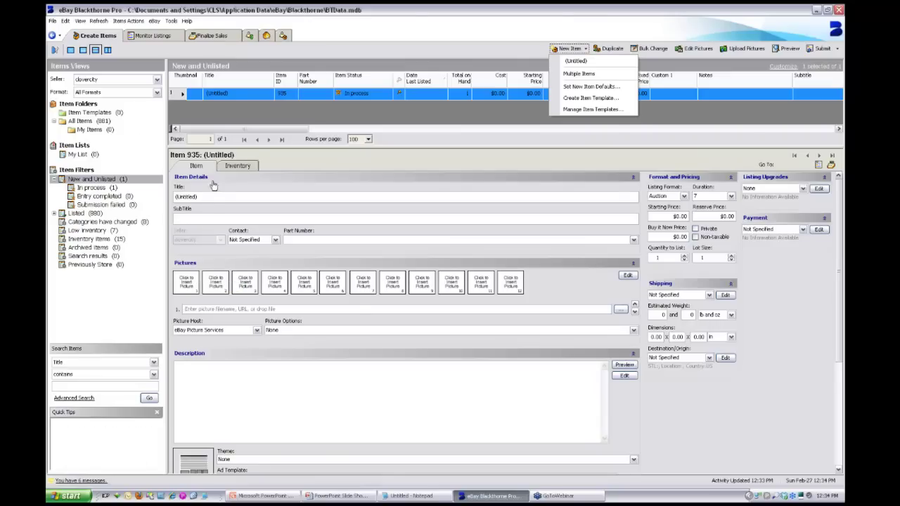
{"action": "left_click", "coordinate": [249, 167]}
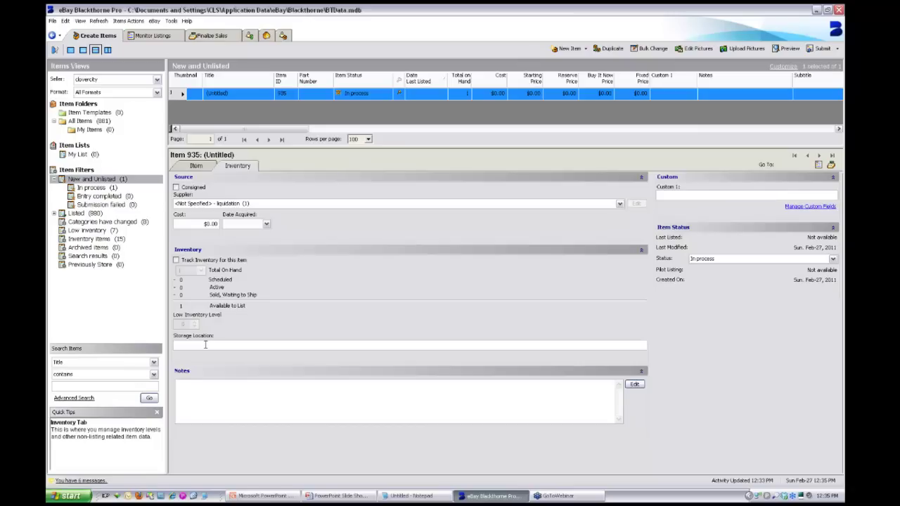
{"action": "left_click", "coordinate": [205, 344]}
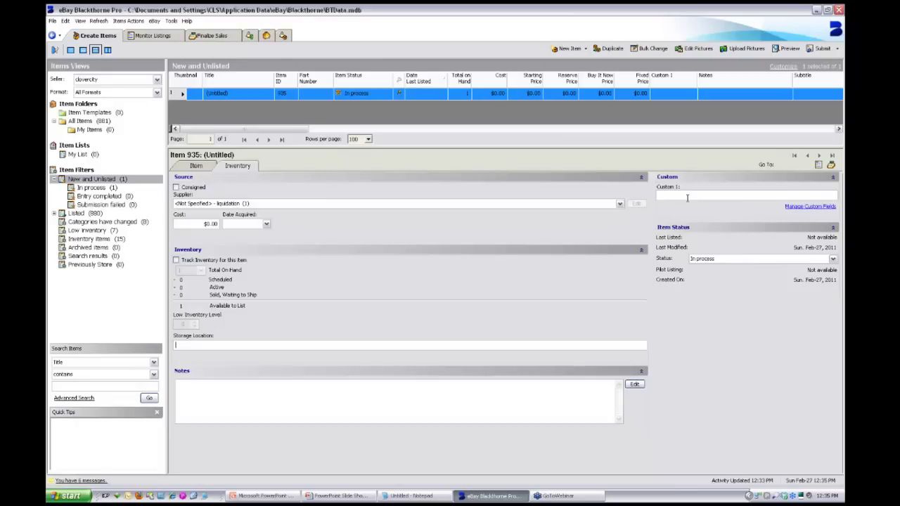
Step: Replace the untitled item's title with "Rosie's Market Price Guide For Hallmark Ornaments Book"
{"action": "left_click", "coordinate": [206, 169]}
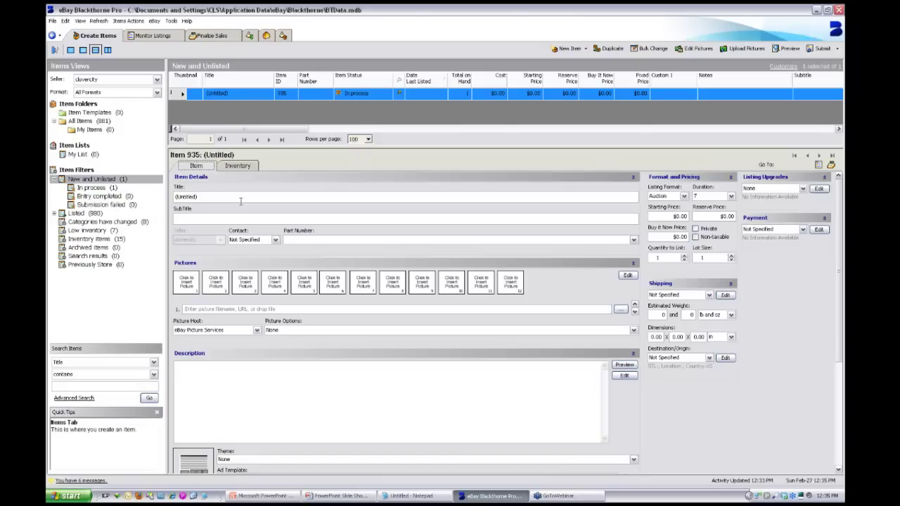
{"action": "left_click", "coordinate": [230, 196]}
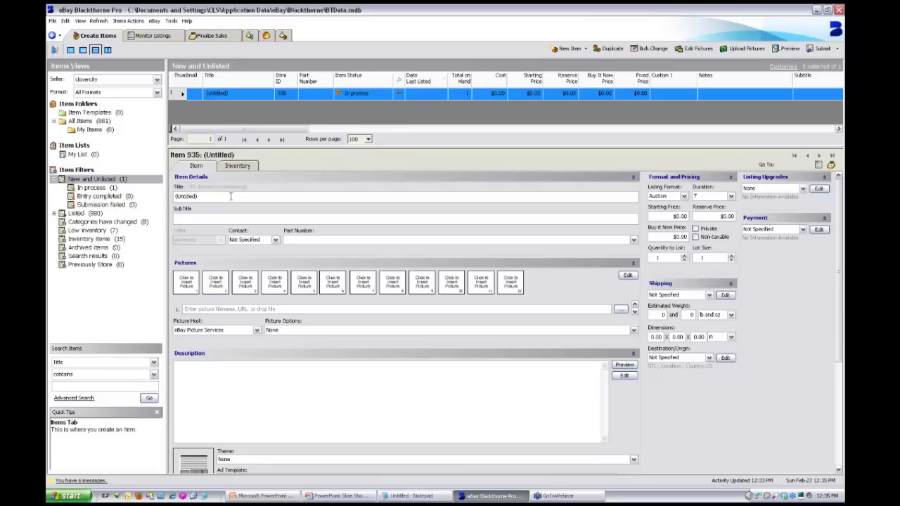
{"action": "key", "text": "BackSpace"}
{"action": "key", "text": "BackSpace"}
{"action": "key", "text": "BackSpace"}
{"action": "key", "text": "BackSpace"}
{"action": "key", "text": "BackSpace"}
{"action": "key", "text": "BackSpace"}
{"action": "key", "text": "BackSpace"}
{"action": "key", "text": "BackSpace"}
{"action": "key", "text": "BackSpace"}
{"action": "key", "text": "BackSpace"}
{"action": "type", "text": "Rosie's Market Price Guid"}
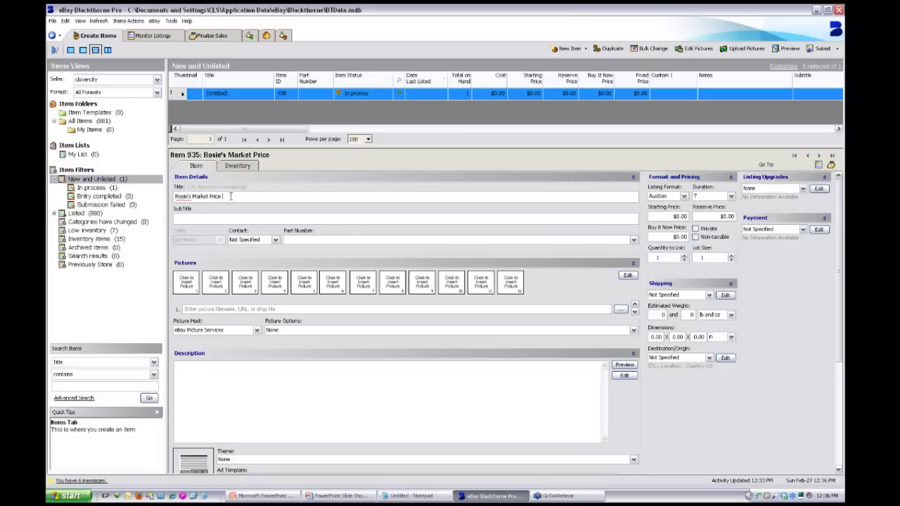
{"action": "type", "text": "e For Hallmark O"}
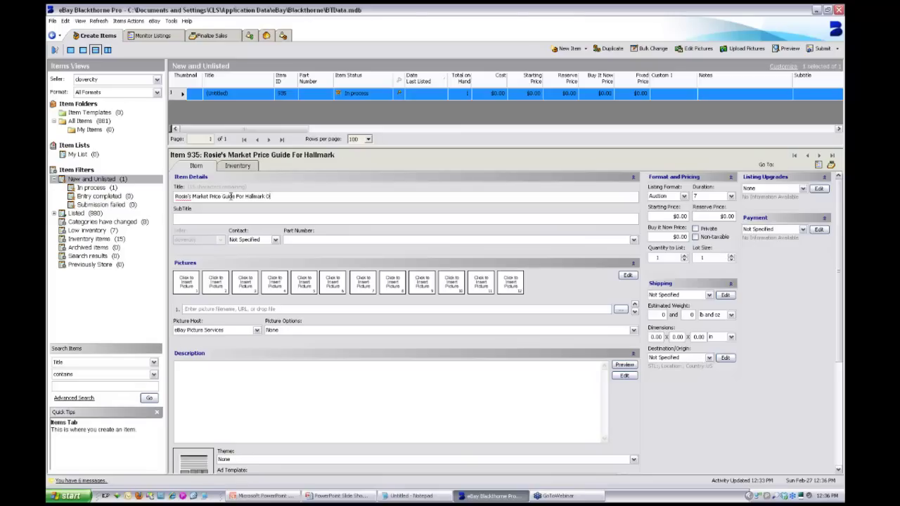
{"action": "type", "text": "rnaments Book"}
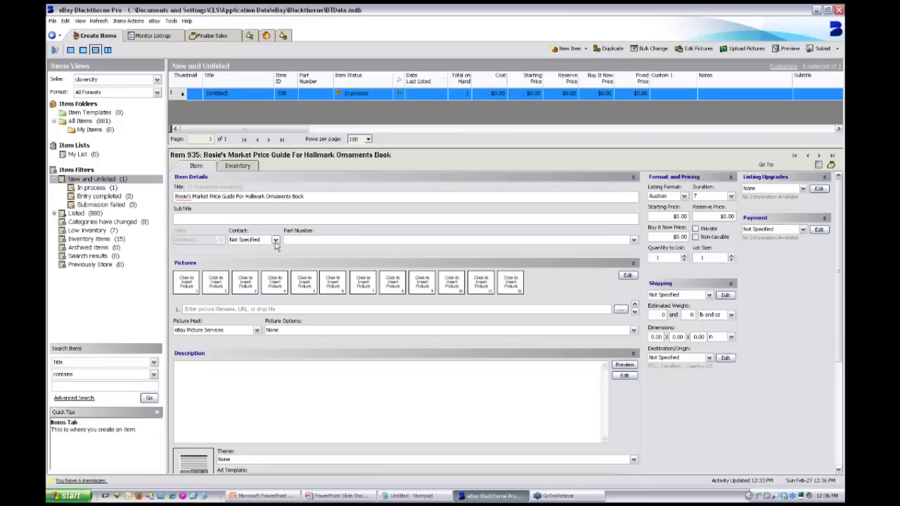
Step: Add the images hallmark-book and hallmark-book-b from Removable Disk (K:) as the item's first and second pictures
{"action": "left_click", "coordinate": [186, 283]}
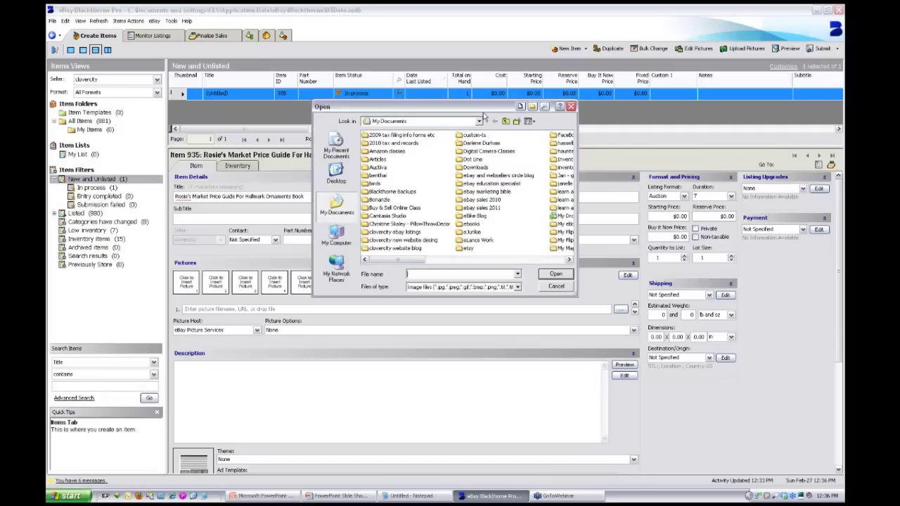
{"action": "left_click", "coordinate": [480, 121]}
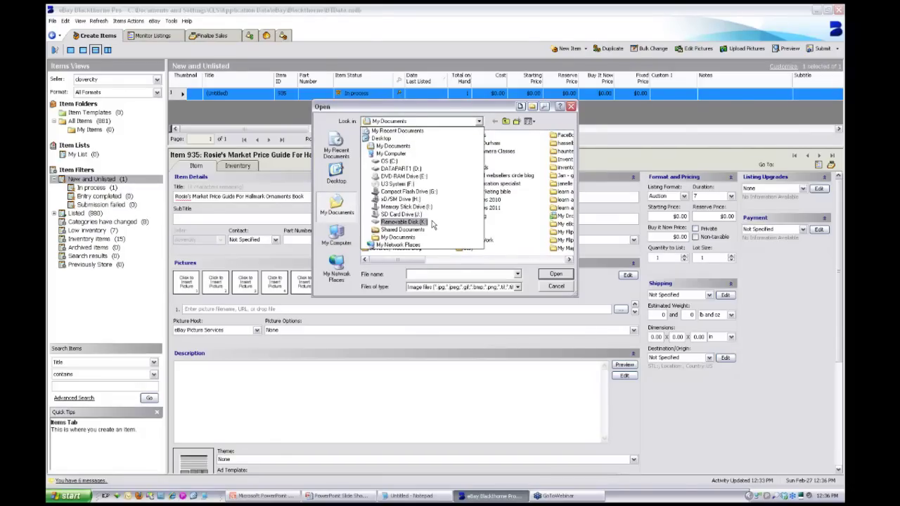
{"action": "left_click", "coordinate": [403, 222]}
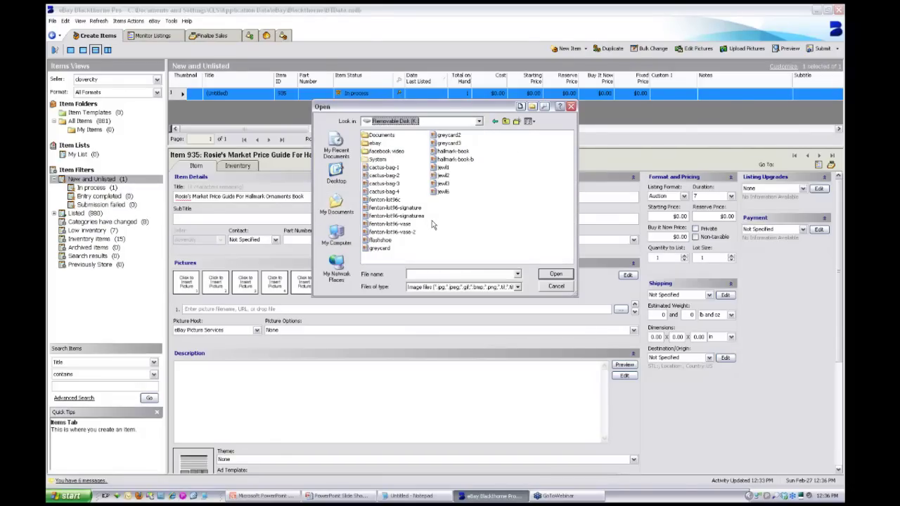
{"action": "left_click", "coordinate": [464, 153]}
{"action": "left_click", "coordinate": [554, 274]}
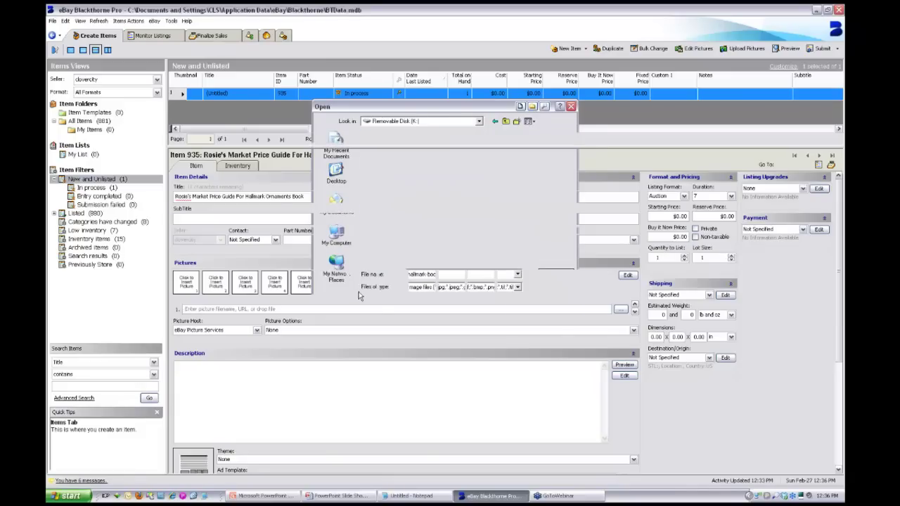
{"action": "left_click", "coordinate": [222, 290]}
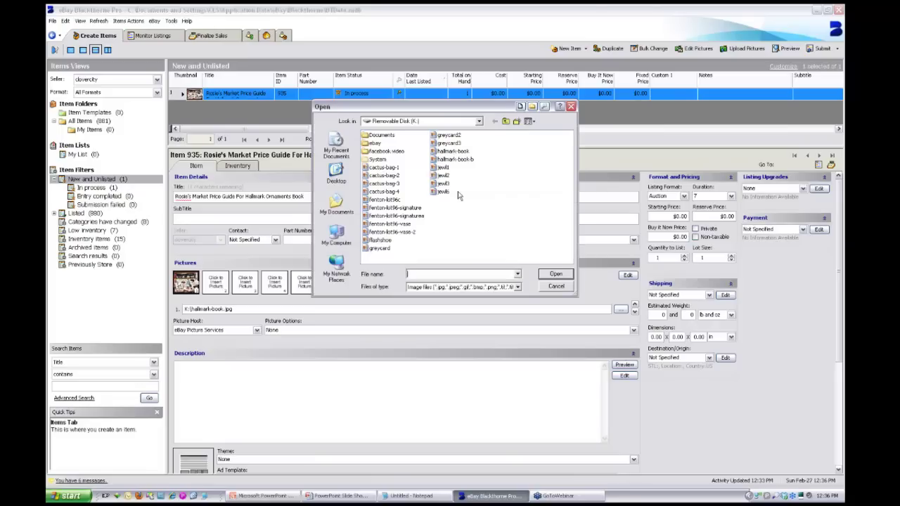
{"action": "left_click", "coordinate": [457, 159]}
{"action": "left_click", "coordinate": [558, 276]}
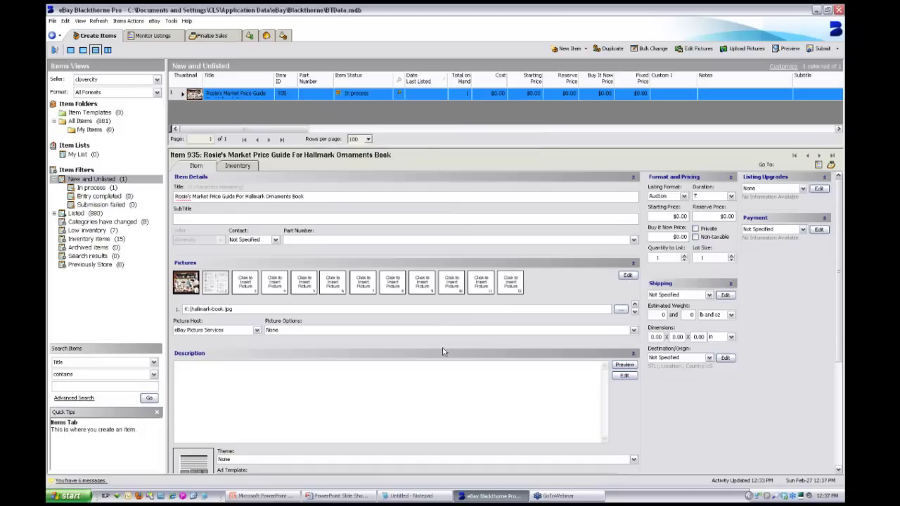
Step: Copy all of the book description text from the untitled Notepad document and paste it into the item's description
{"action": "left_click", "coordinate": [380, 389]}
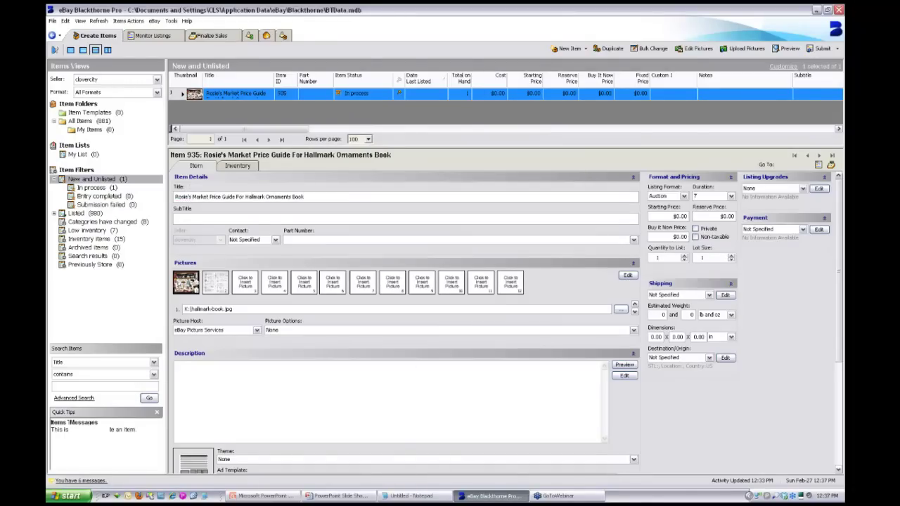
{"action": "left_click", "coordinate": [436, 497]}
{"action": "left_click", "coordinate": [310, 248]}
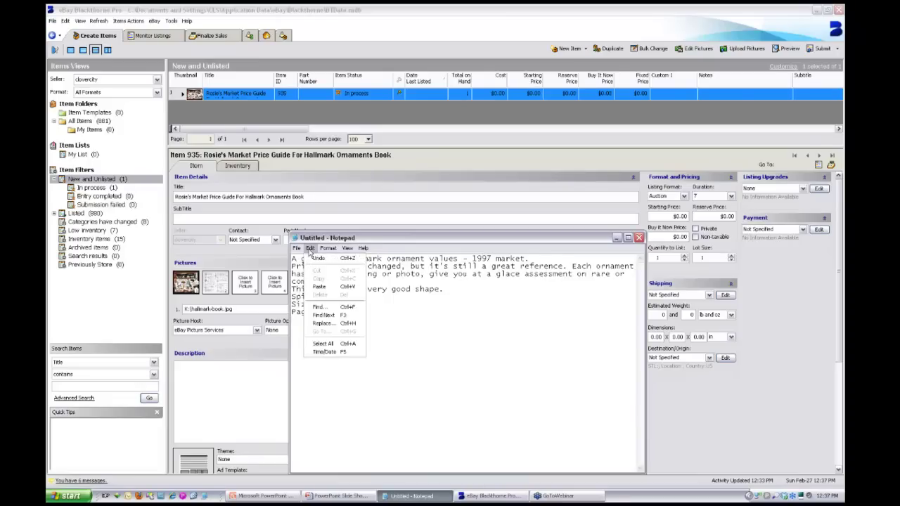
{"action": "left_click", "coordinate": [333, 344]}
{"action": "left_click", "coordinate": [310, 248]}
{"action": "left_click", "coordinate": [320, 278]}
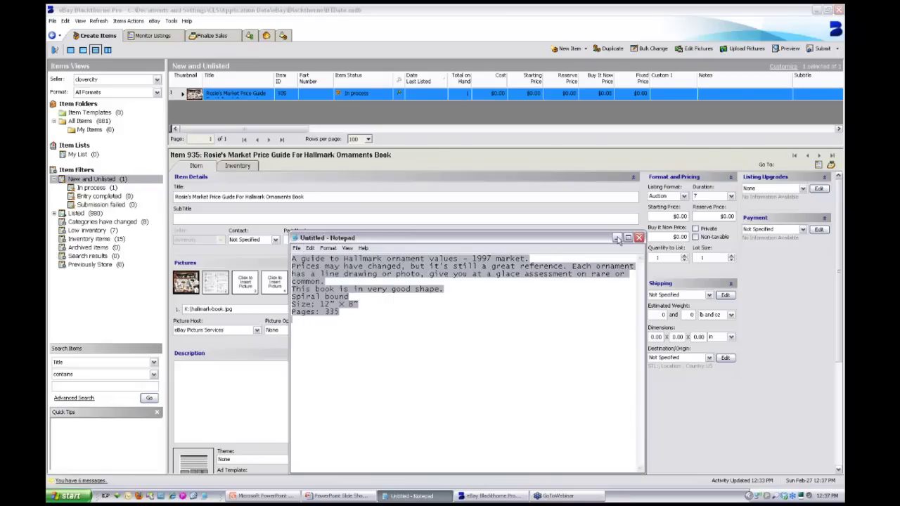
{"action": "left_click", "coordinate": [617, 237]}
{"action": "left_click", "coordinate": [368, 373]}
{"action": "right_click", "coordinate": [368, 374]}
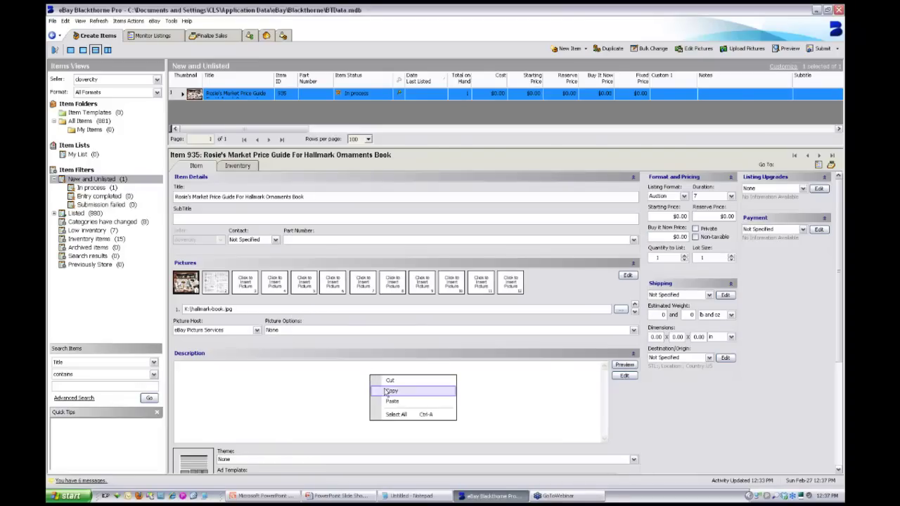
{"action": "left_click", "coordinate": [390, 398]}
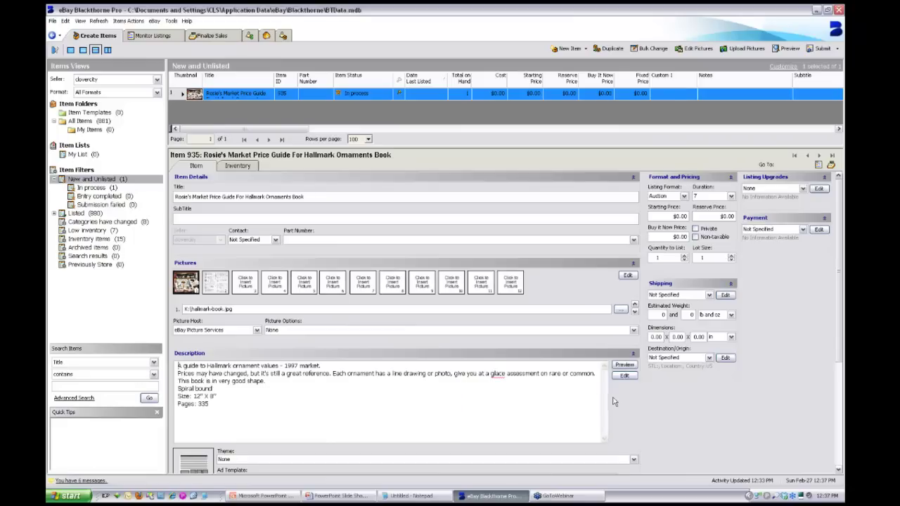
Step: Preview the description, move the sentence starting "Each ornament" onto its own line and correct "glace" to "glance"
{"action": "left_click", "coordinate": [623, 365]}
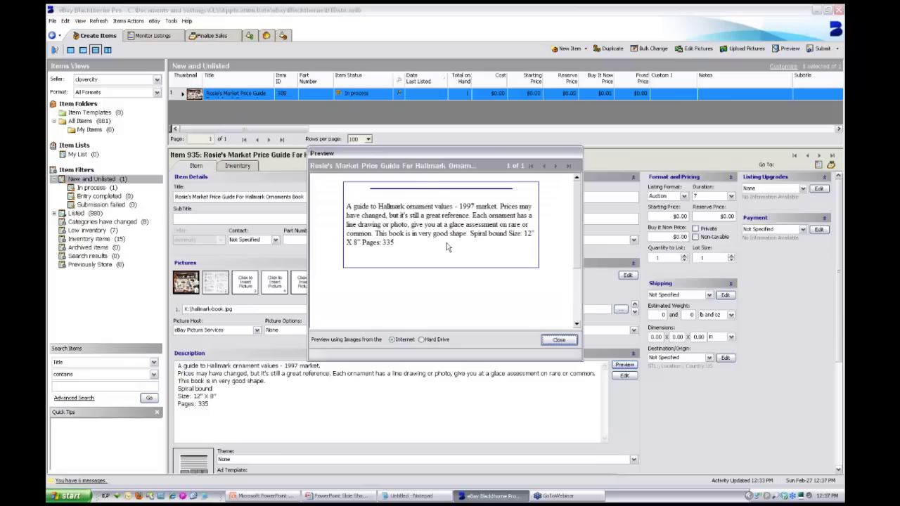
{"action": "left_click", "coordinate": [557, 341]}
{"action": "left_click", "coordinate": [333, 373]}
{"action": "key", "text": "Return"}
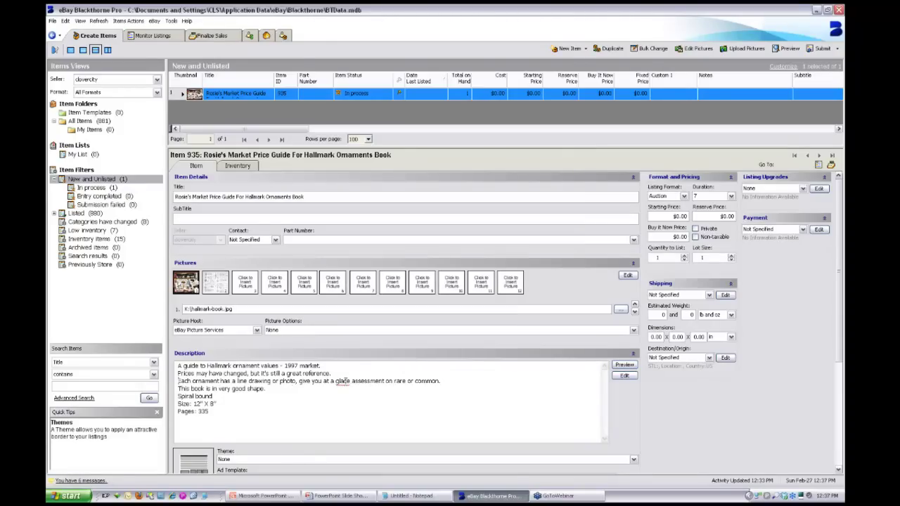
{"action": "left_click", "coordinate": [344, 381]}
{"action": "type", "text": "n"}
Step: Insert blank lines in the description to separate the condition, Spiral bound, Size and Pages lines
{"action": "left_click", "coordinate": [229, 397]}
{"action": "key", "text": "Return"}
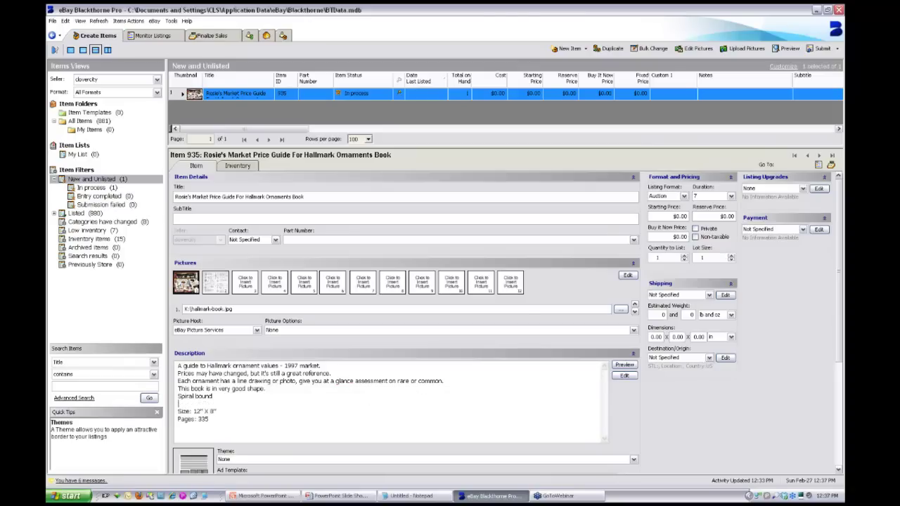
{"action": "left_click", "coordinate": [229, 408]}
{"action": "key", "text": "Return"}
{"action": "left_click", "coordinate": [274, 389]}
{"action": "key", "text": "Return"}
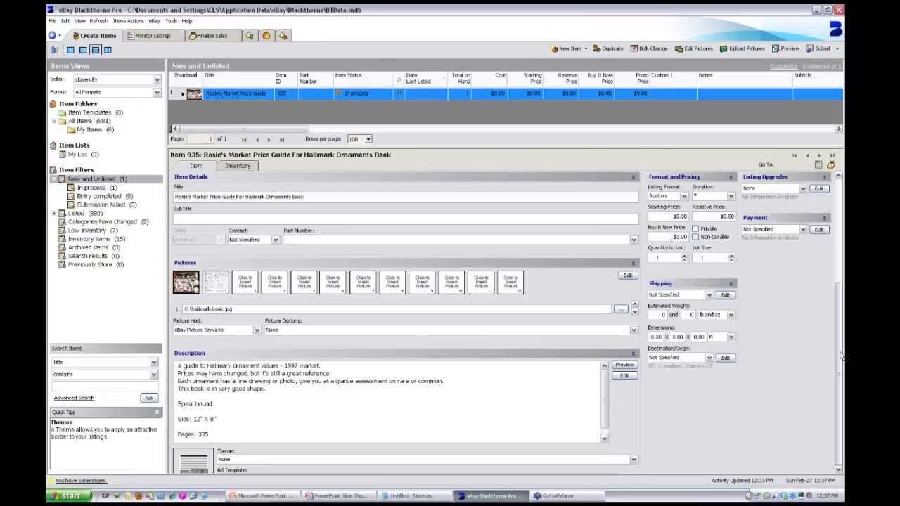
Step: Assign Books > Nonfiction as the item's first category and keep it selected after checking the favorite categories
{"action": "scroll", "coordinate": [840, 356], "scroll_direction": "down", "scroll_amount": 5}
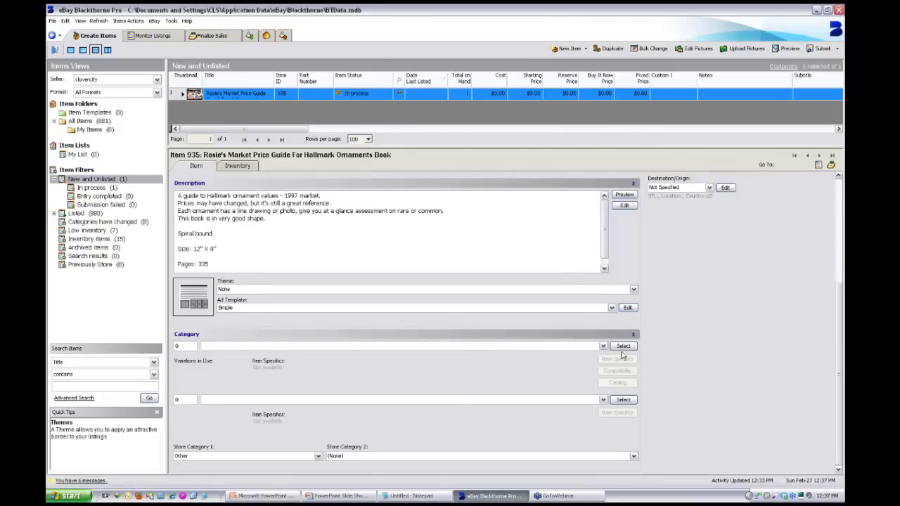
{"action": "left_click", "coordinate": [619, 347]}
{"action": "left_click", "coordinate": [335, 342]}
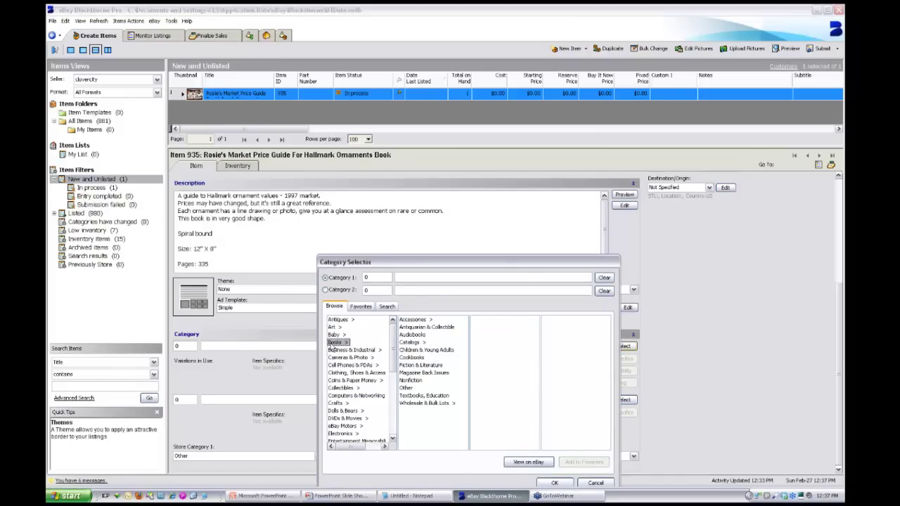
{"action": "left_click", "coordinate": [411, 381]}
{"action": "left_click", "coordinate": [411, 381]}
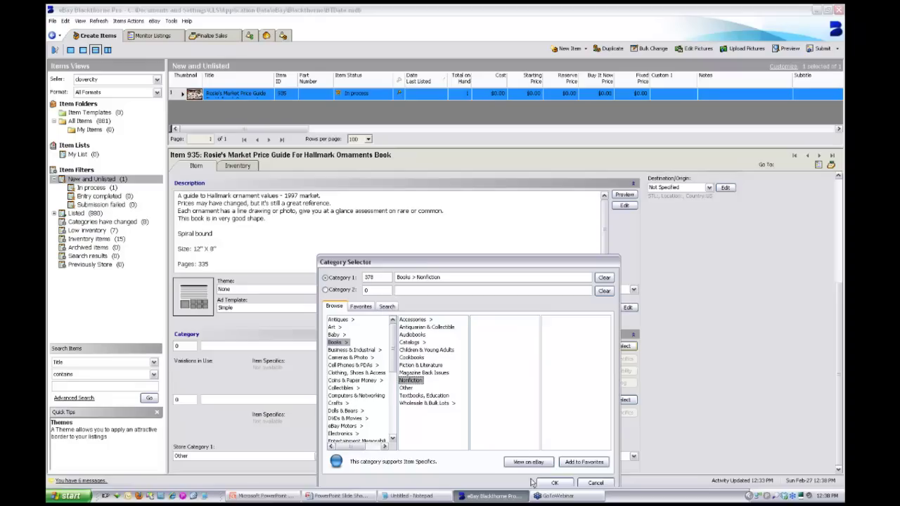
{"action": "left_click", "coordinate": [554, 483]}
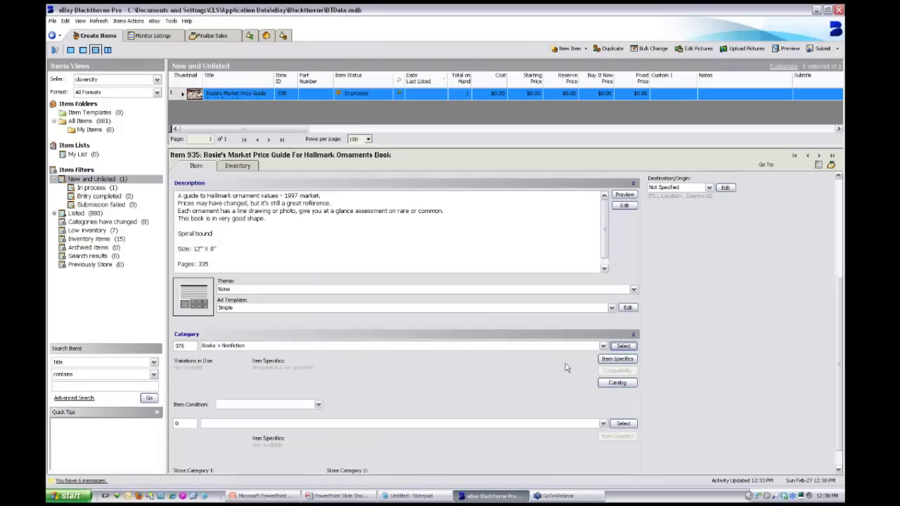
{"action": "left_click", "coordinate": [603, 346]}
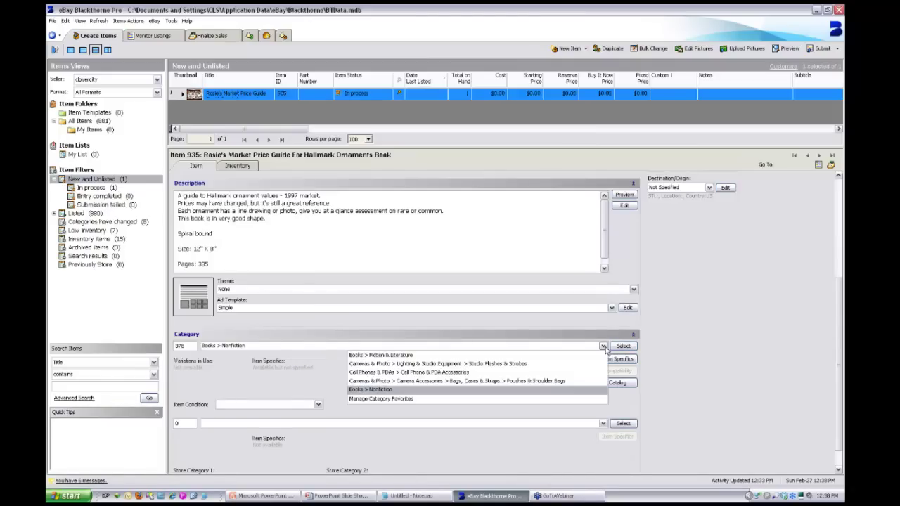
{"action": "left_click", "coordinate": [366, 391]}
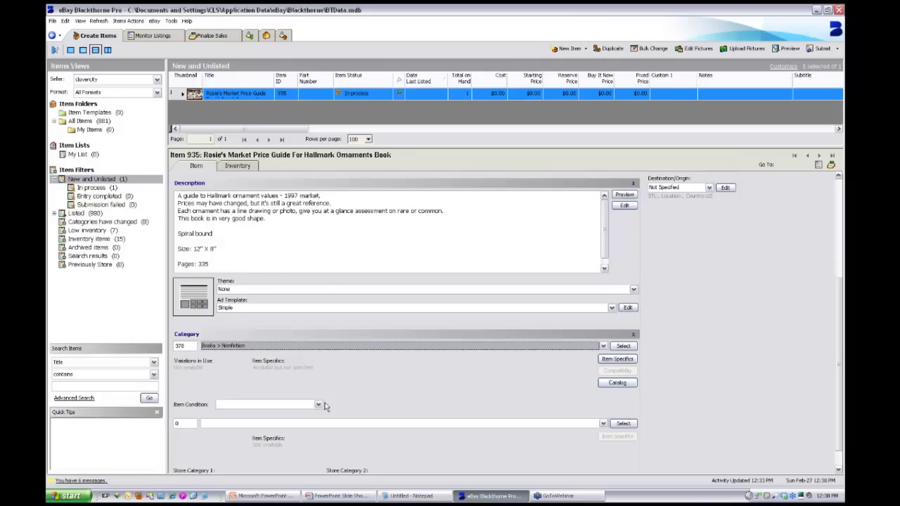
Step: Save item specifics with Condition Good, Format Other, Subject Books on Collecting, Language English and Special Attribute Illustrated
{"action": "left_click", "coordinate": [608, 363]}
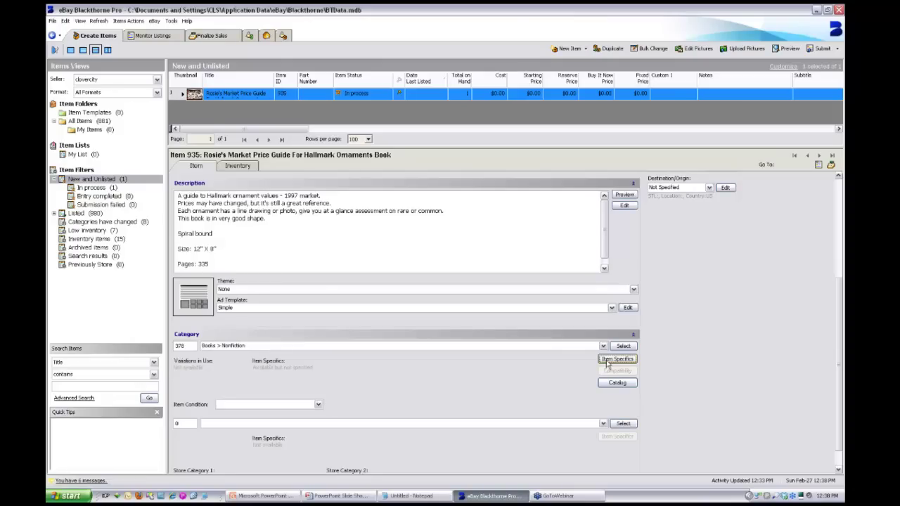
{"action": "left_click", "coordinate": [607, 362]}
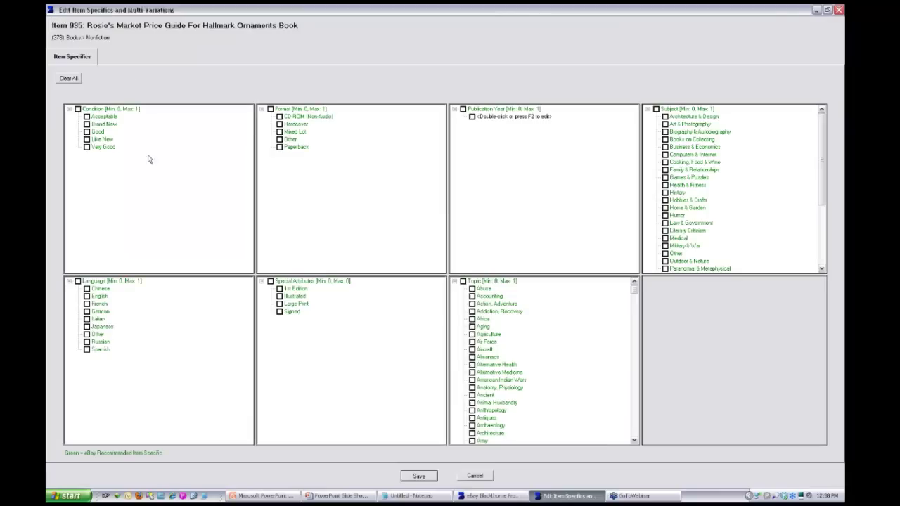
{"action": "left_click", "coordinate": [86, 131]}
{"action": "left_click", "coordinate": [280, 139]}
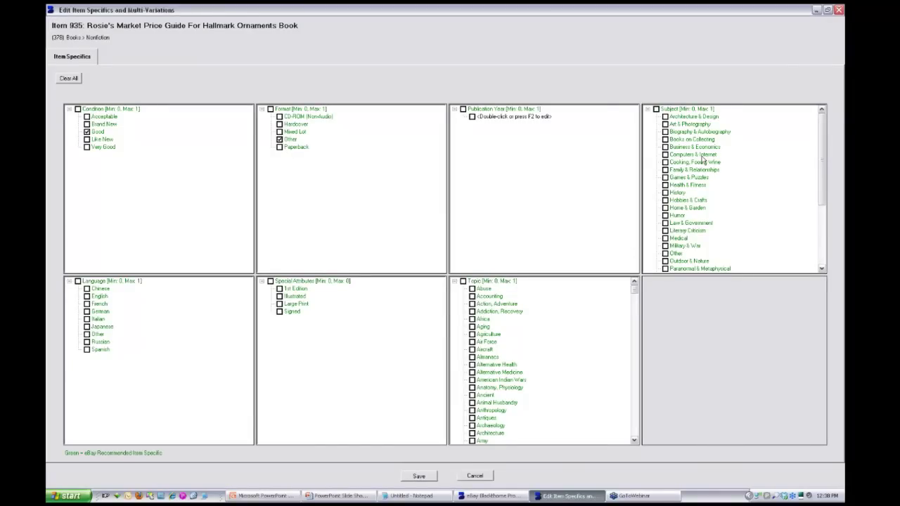
{"action": "left_click", "coordinate": [669, 140]}
{"action": "left_click", "coordinate": [87, 295]}
{"action": "left_click", "coordinate": [420, 475]}
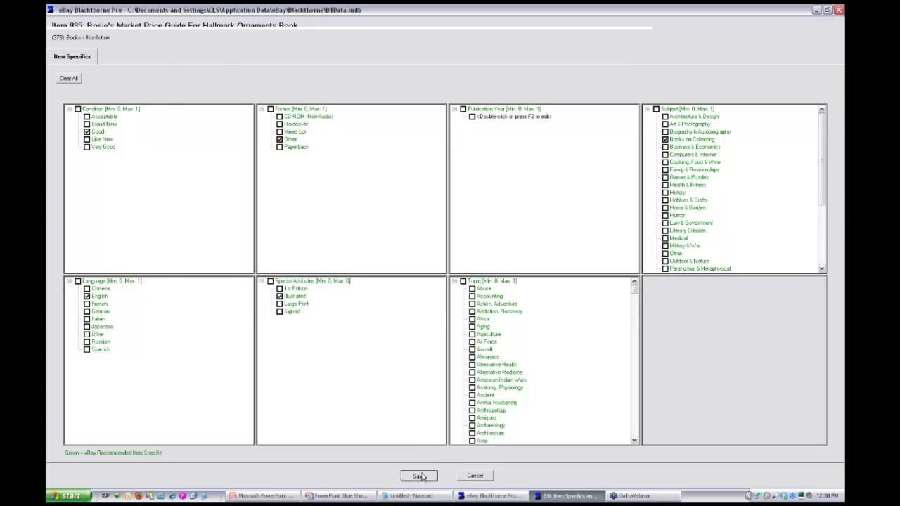
Step: Set the item condition to Good and the first store category to Books: Non-Fiction
{"action": "left_click", "coordinate": [318, 406]}
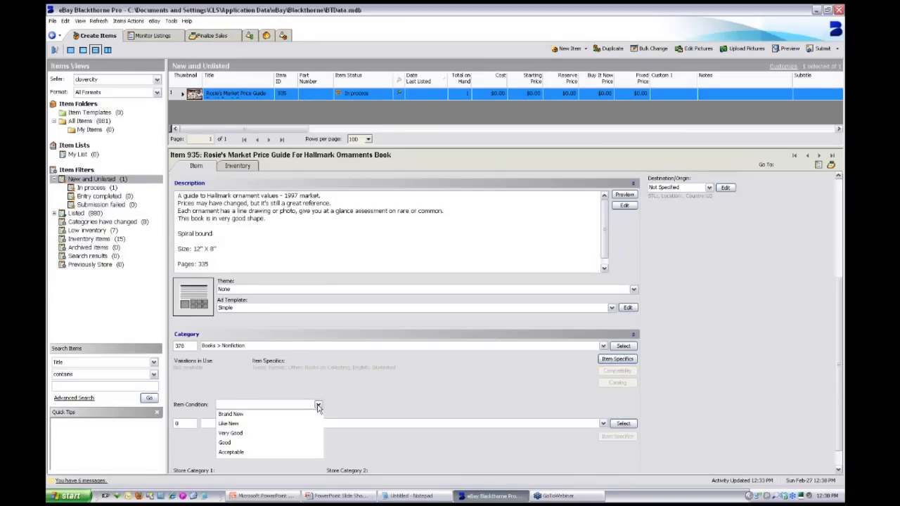
{"action": "left_click", "coordinate": [223, 442]}
{"action": "left_click_drag", "start_coordinate": [836, 302], "coordinate": [836, 335]}
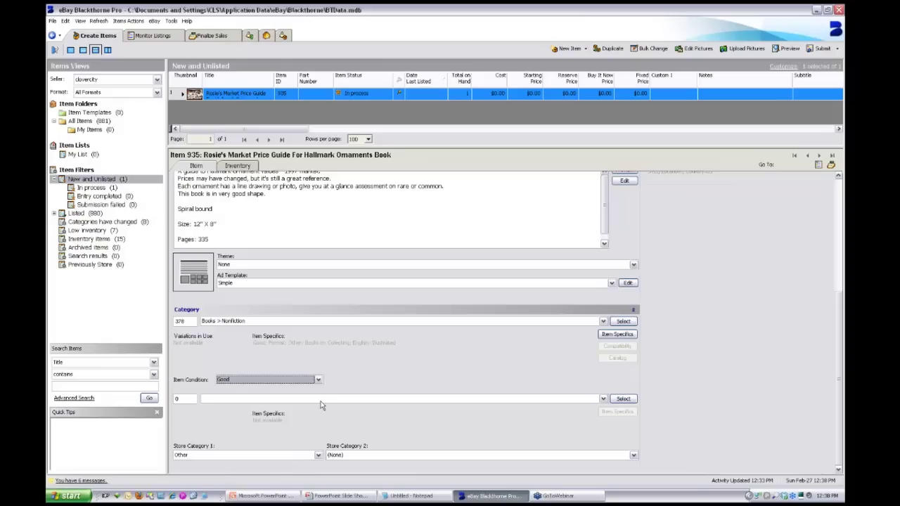
{"action": "left_click", "coordinate": [317, 455]}
{"action": "left_click_drag", "start_coordinate": [321, 331], "coordinate": [323, 432]}
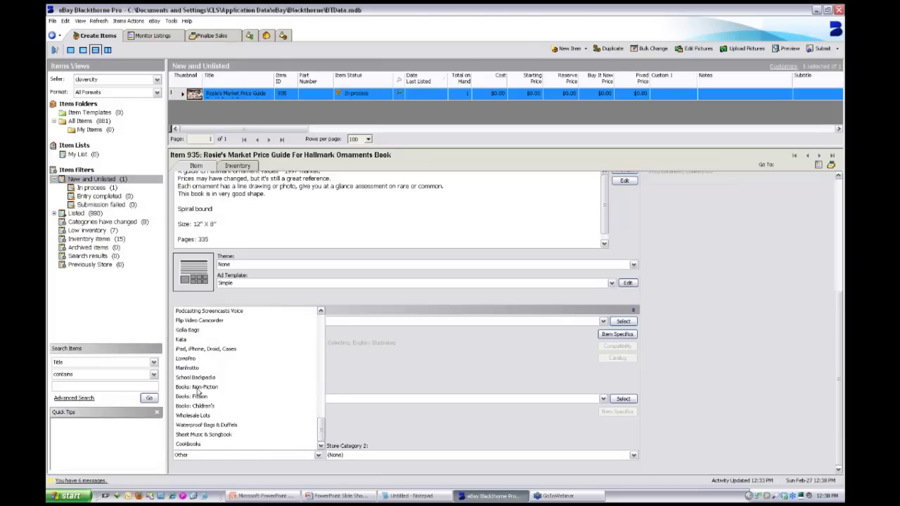
{"action": "left_click", "coordinate": [197, 387]}
Step: Set the Hallmark book listing to Fixed Price format with GTC duration and a fixed price of 9.98
{"action": "left_click_drag", "start_coordinate": [837, 375], "coordinate": [837, 201]}
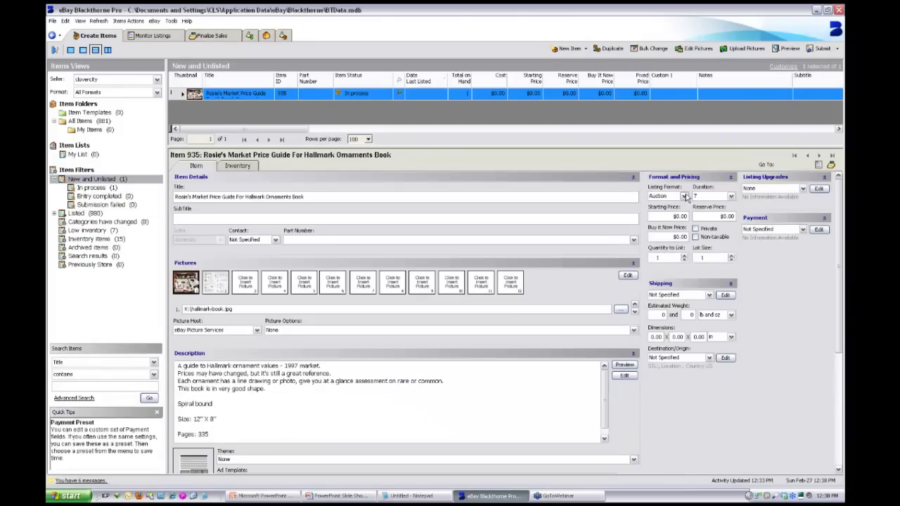
{"action": "left_click", "coordinate": [683, 196]}
{"action": "left_click", "coordinate": [680, 214]}
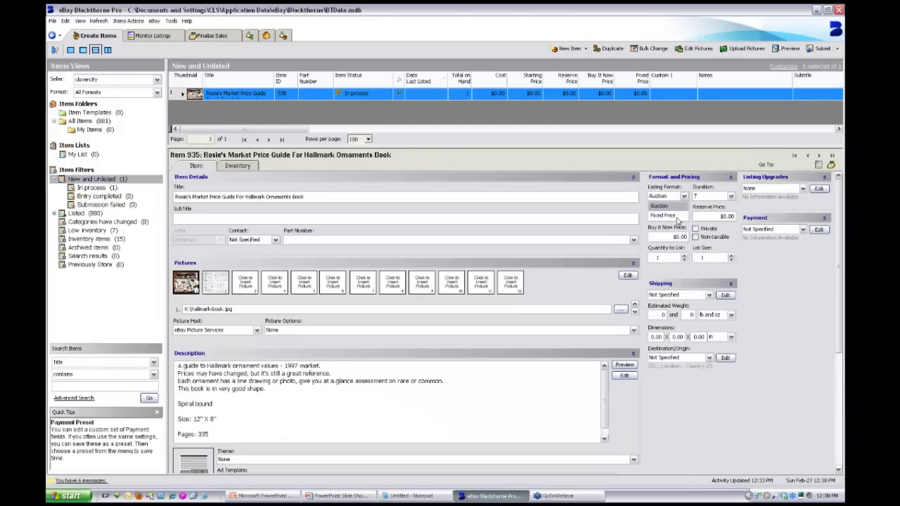
{"action": "left_click", "coordinate": [731, 197]}
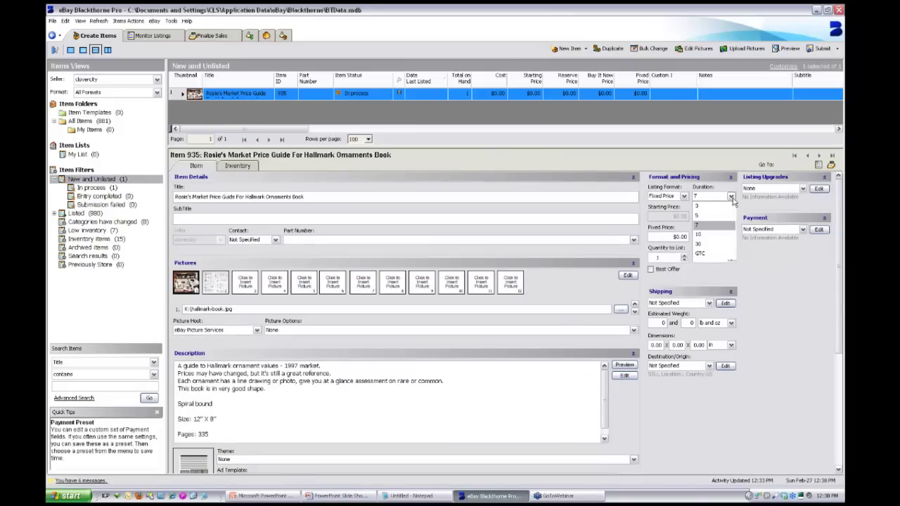
{"action": "left_click", "coordinate": [695, 257]}
{"action": "left_click", "coordinate": [677, 239]}
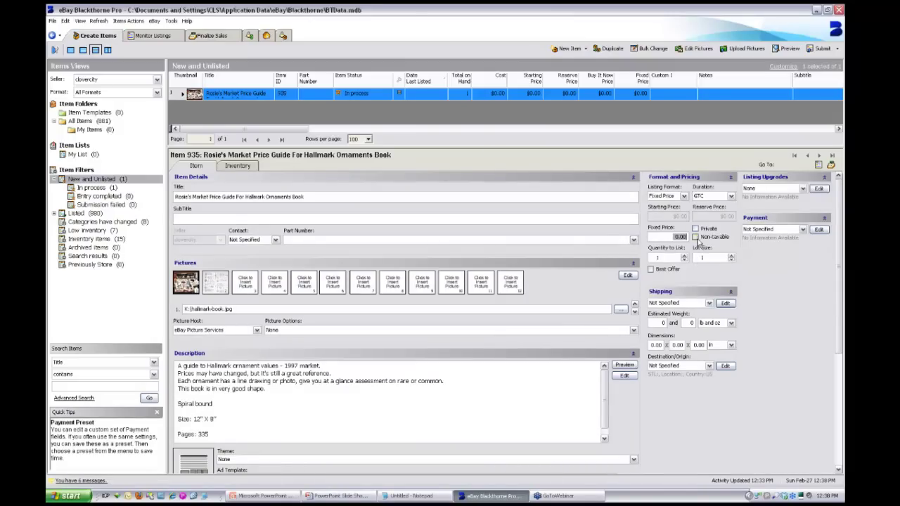
{"action": "type", "text": "9.98"}
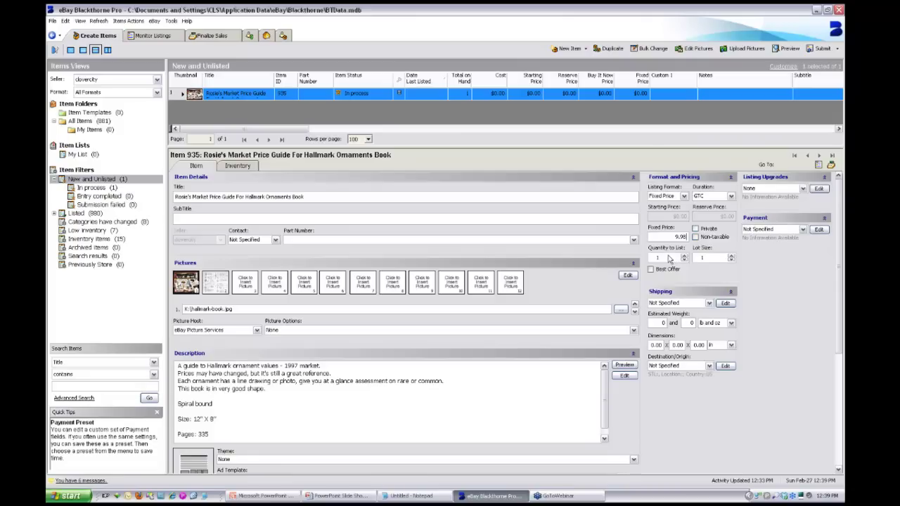
Step: Apply the presets "2.95 - domestic only" for shipping, "US Shipping Only" for destination and "standard - no charity" for payment
{"action": "left_click", "coordinate": [709, 303]}
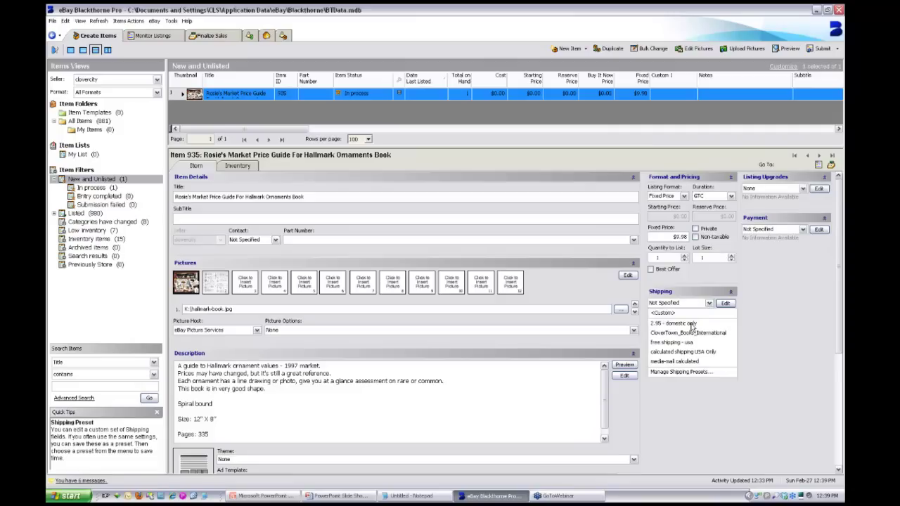
{"action": "left_click", "coordinate": [692, 324]}
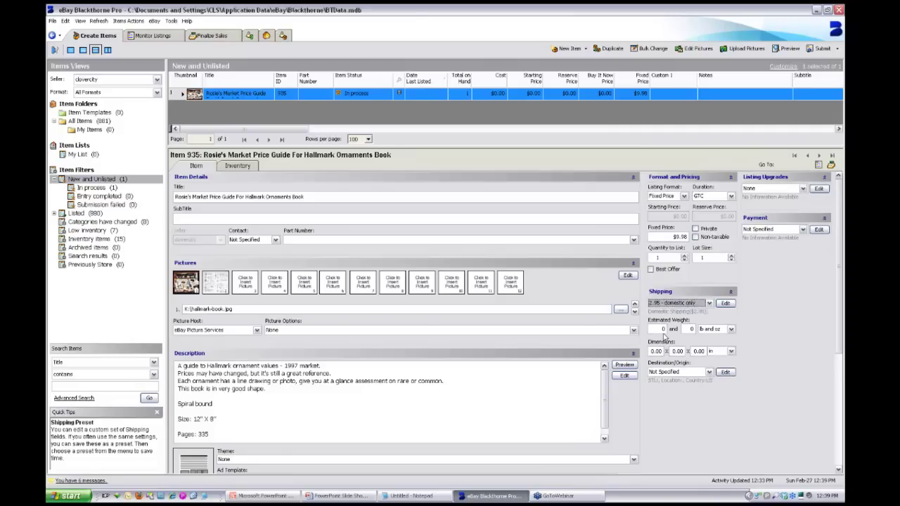
{"action": "left_click", "coordinate": [709, 372]}
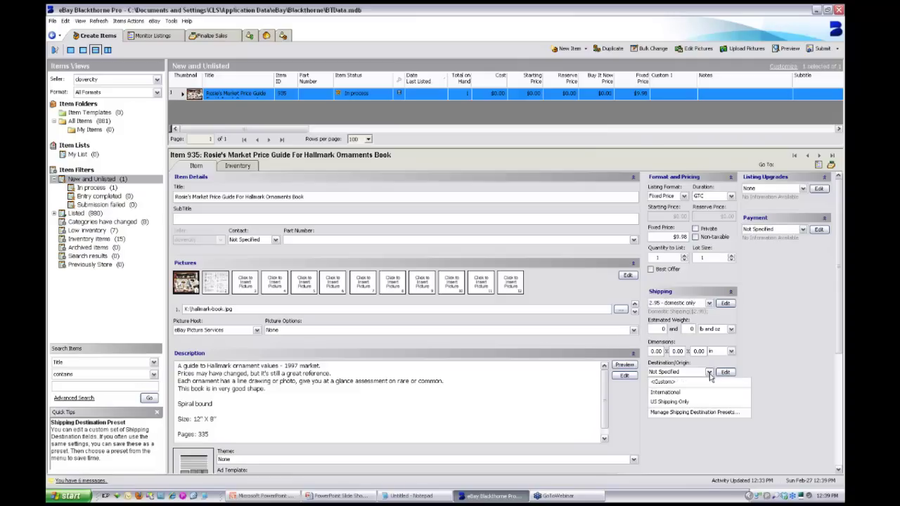
{"action": "left_click", "coordinate": [680, 403]}
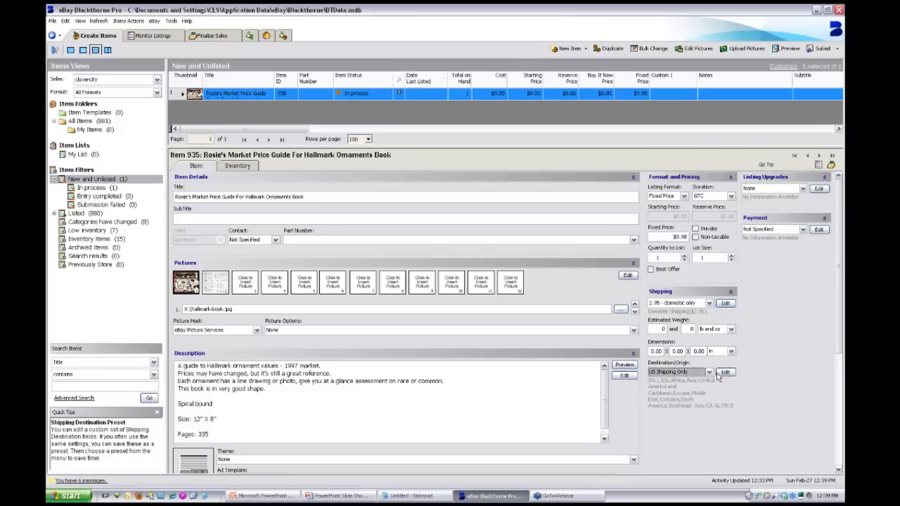
{"action": "left_click", "coordinate": [802, 231]}
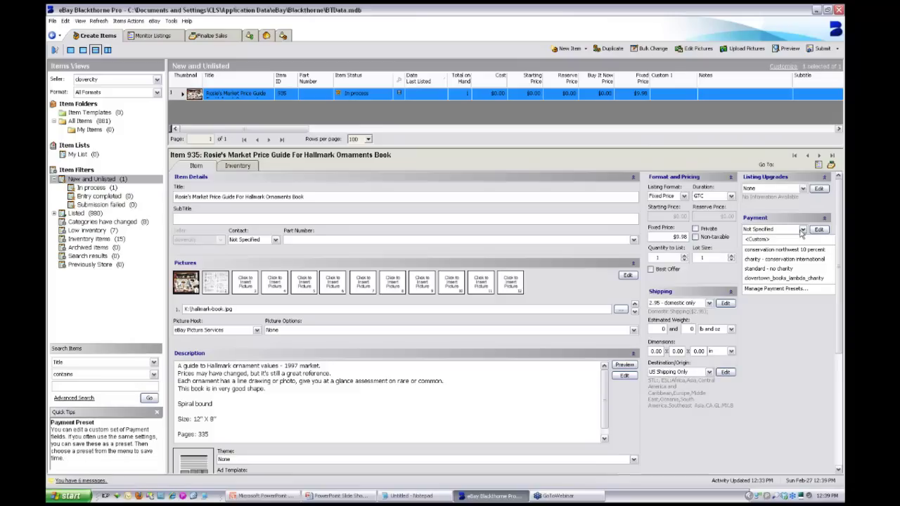
{"action": "left_click", "coordinate": [776, 269]}
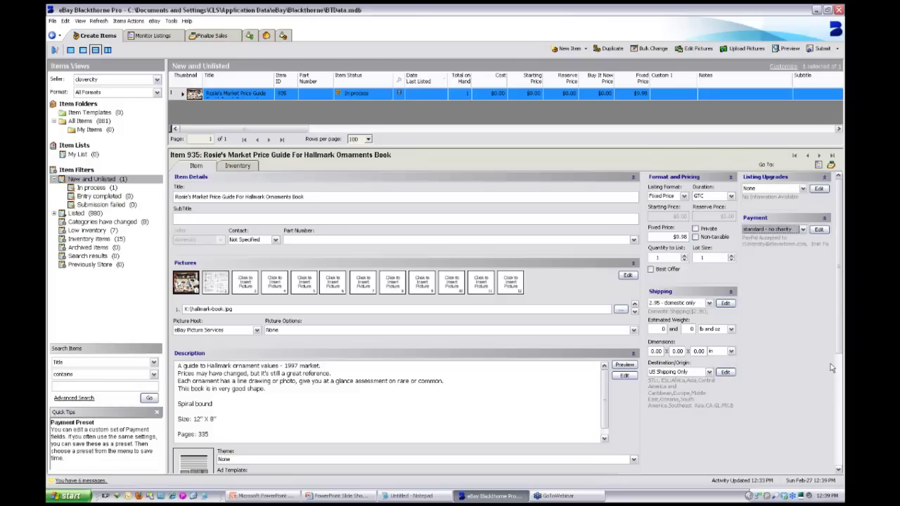
Step: Submit the Hallmark book listing to eBay with an immediate start
{"action": "left_click", "coordinate": [817, 48]}
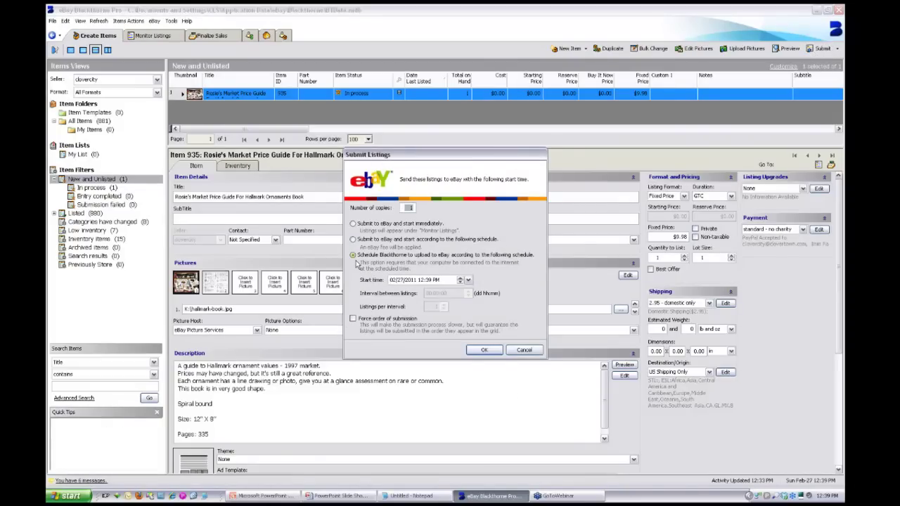
{"action": "left_click", "coordinate": [353, 224]}
{"action": "left_click", "coordinate": [483, 351]}
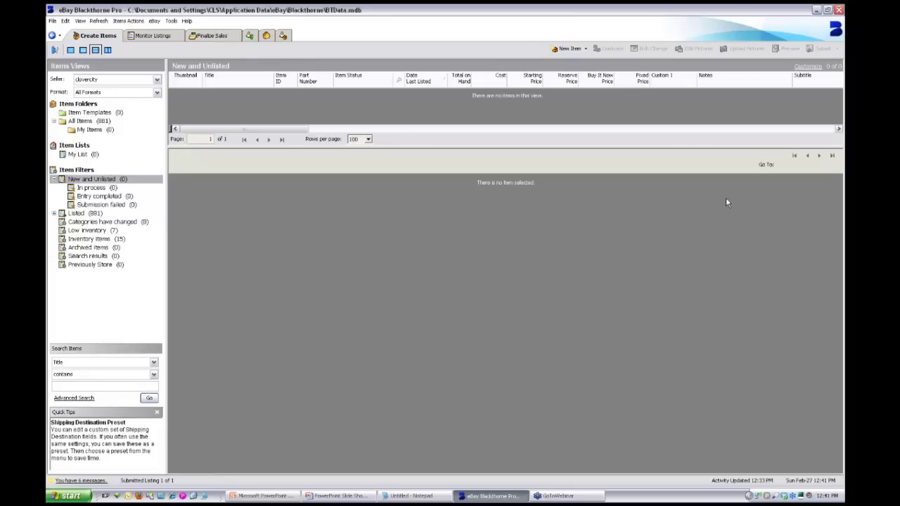
Step: Create a new blank item and set its first category to Books > Nonfiction
{"action": "left_click", "coordinate": [562, 51]}
{"action": "left_click", "coordinate": [564, 60]}
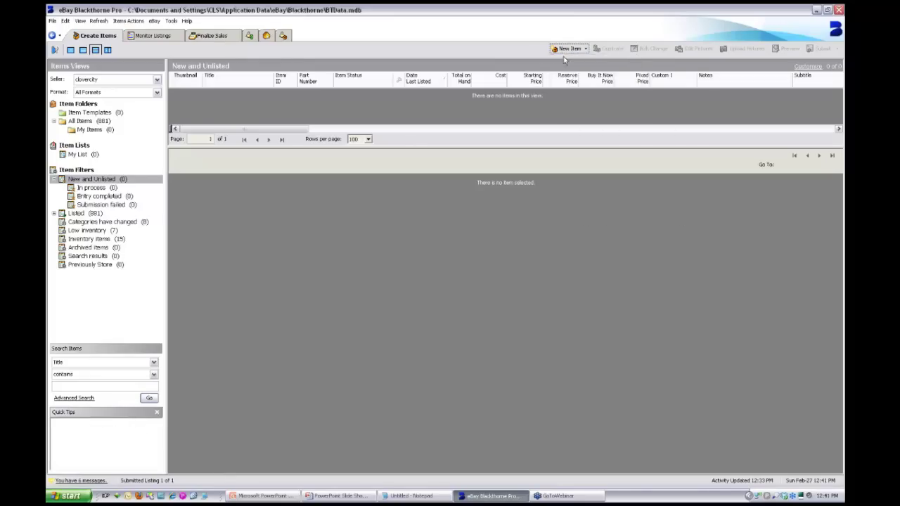
{"action": "left_click", "coordinate": [430, 273]}
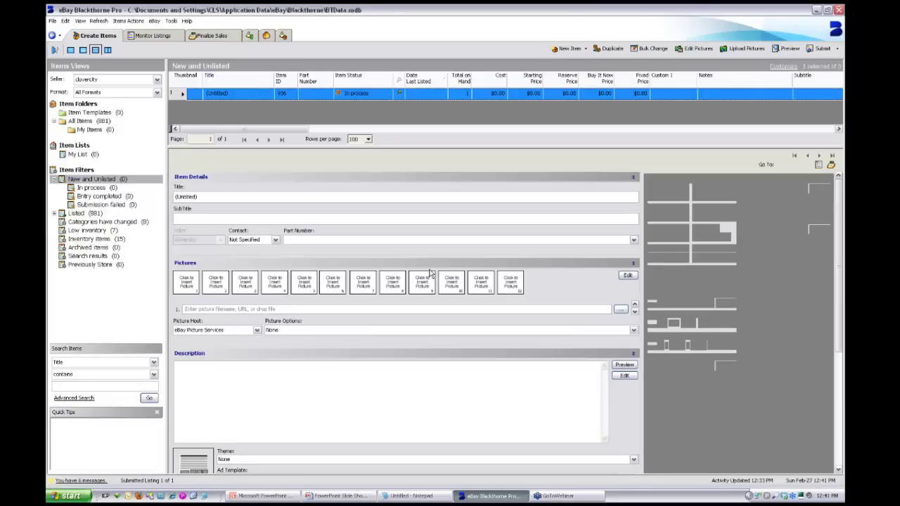
{"action": "left_click_drag", "start_coordinate": [842, 222], "coordinate": [841, 327]}
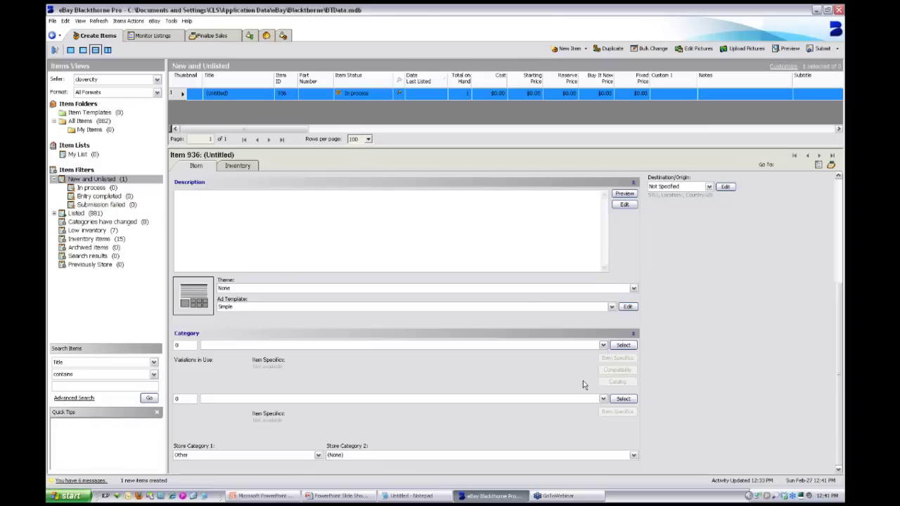
{"action": "left_click", "coordinate": [602, 345]}
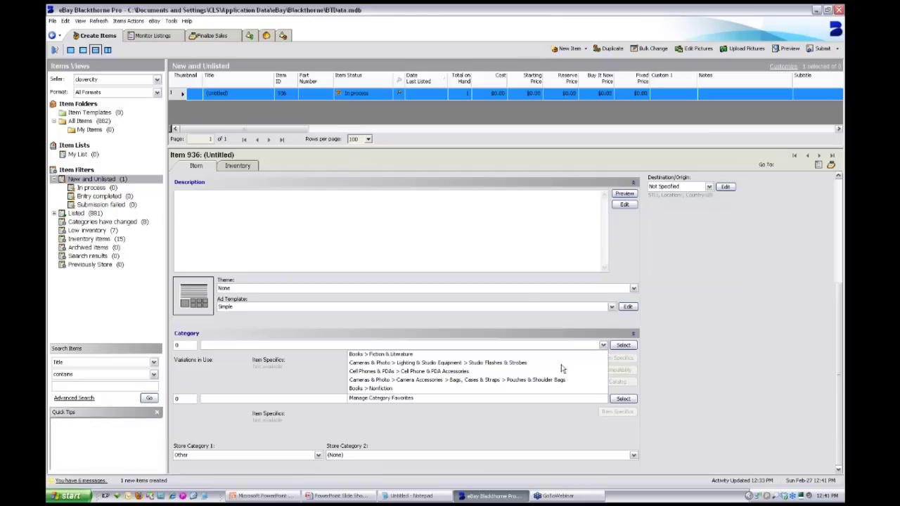
{"action": "left_click", "coordinate": [391, 390]}
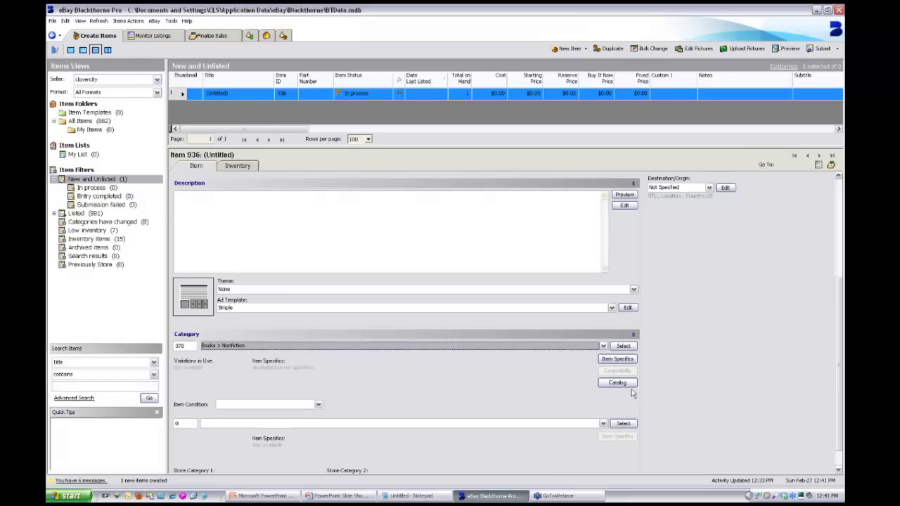
{"action": "left_click", "coordinate": [607, 384]}
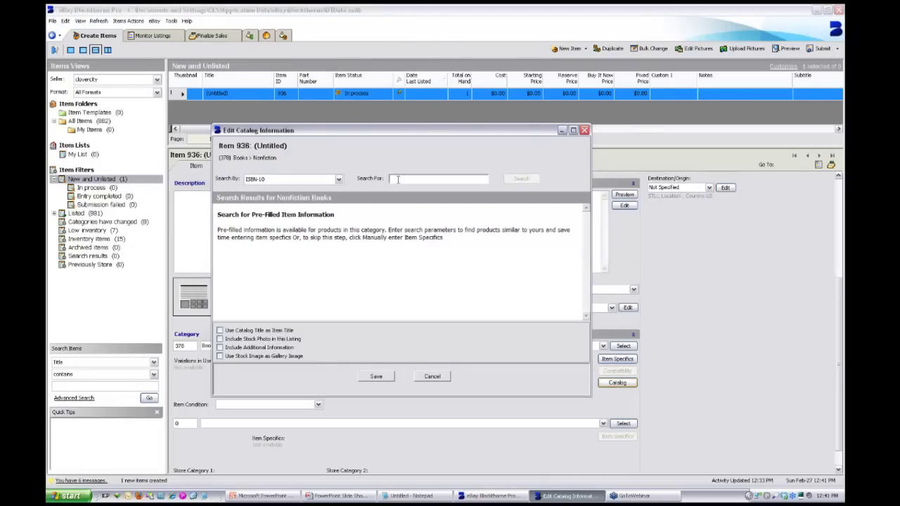
{"action": "type", "text": "15999"}
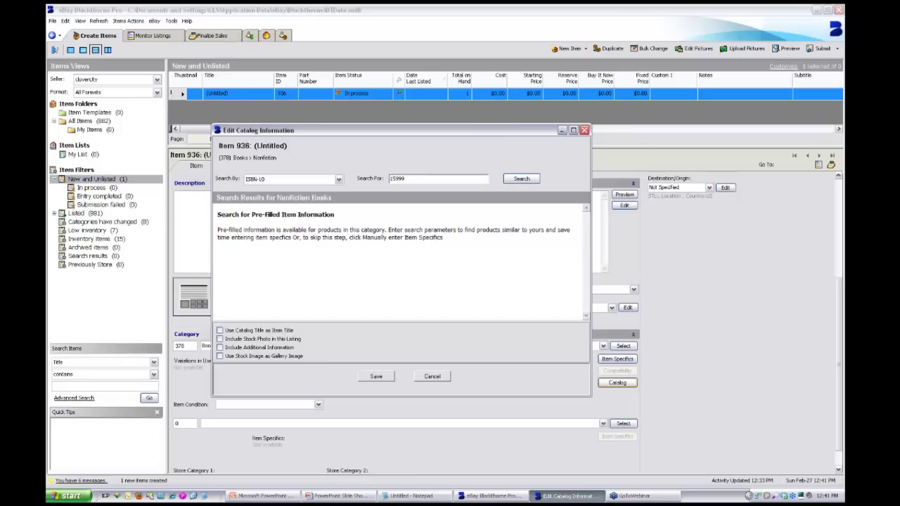
{"action": "type", "text": "50200"}
{"action": "left_click", "coordinate": [520, 179]}
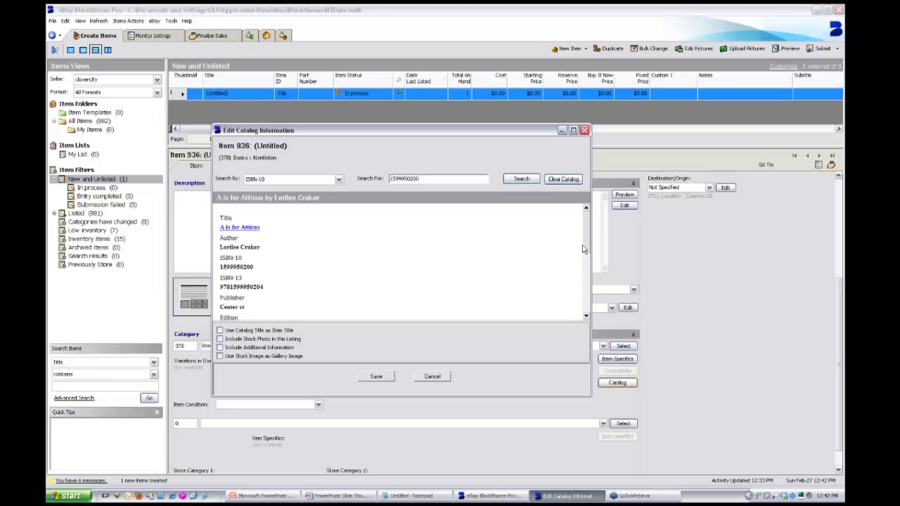
Step: Save the catalog information with condition Very Good, using the catalog title, stock photo, additional information and stock image as gallery image
{"action": "scroll", "coordinate": [421, 278], "scroll_direction": "down", "scroll_amount": 5}
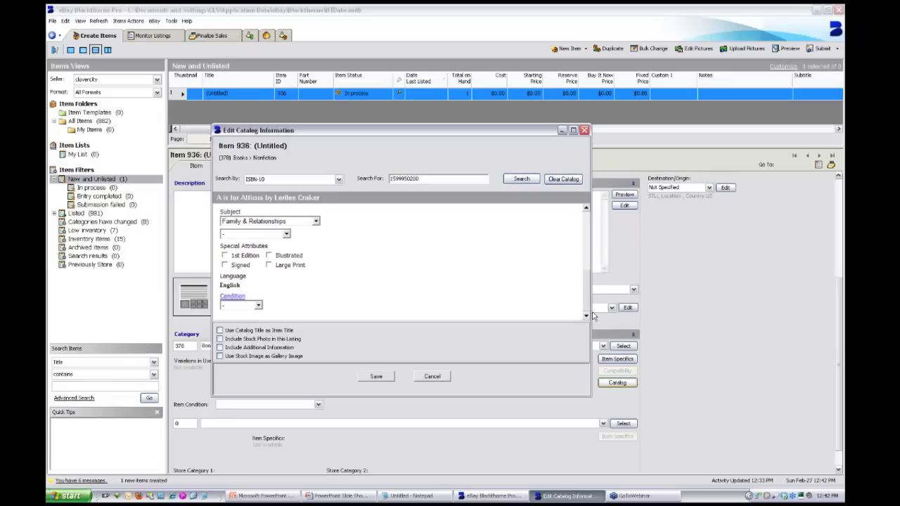
{"action": "left_click", "coordinate": [258, 305]}
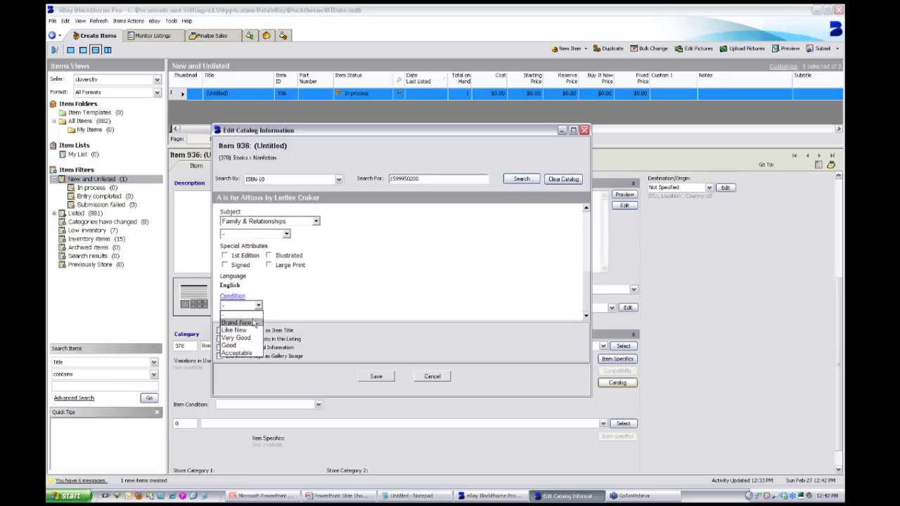
{"action": "left_click", "coordinate": [245, 338]}
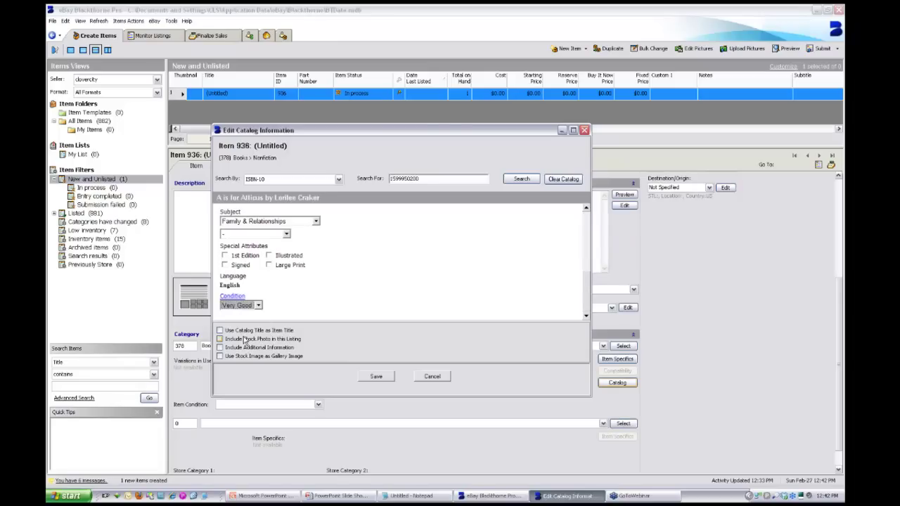
{"action": "left_click", "coordinate": [220, 331]}
{"action": "left_click", "coordinate": [220, 339]}
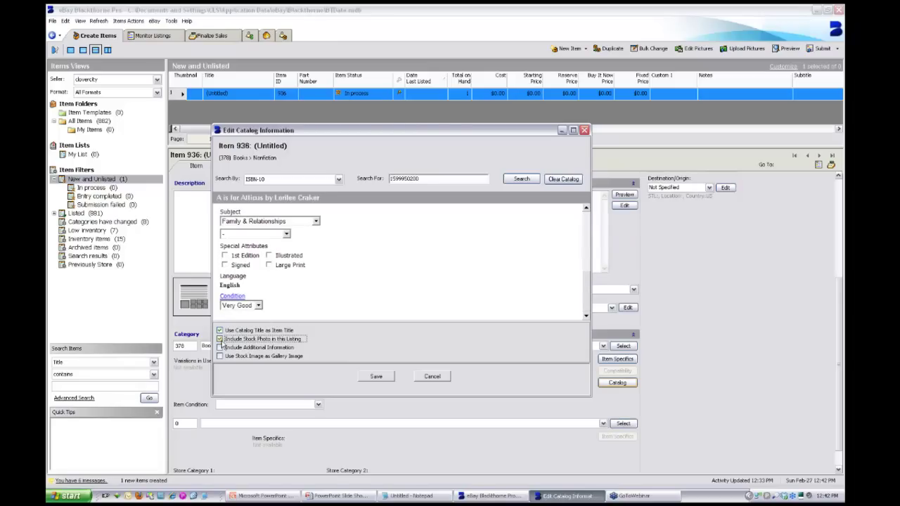
{"action": "left_click", "coordinate": [220, 348]}
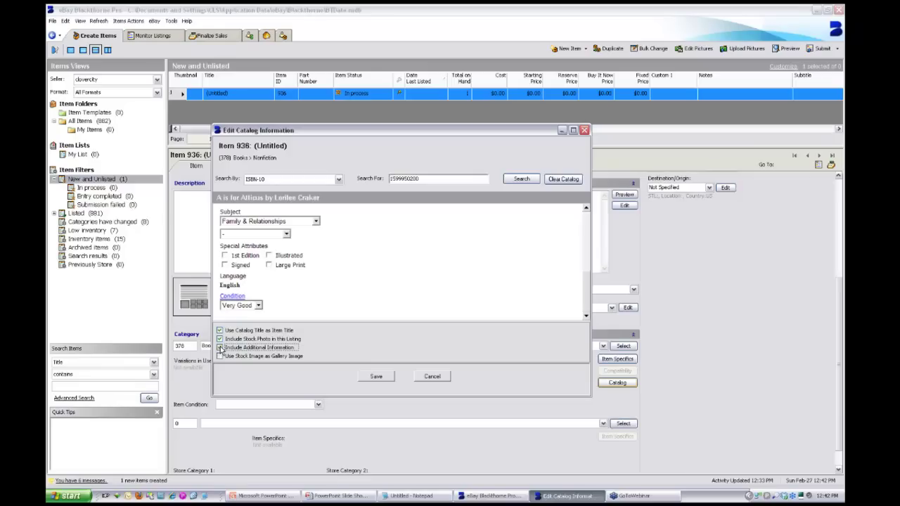
{"action": "left_click", "coordinate": [220, 356]}
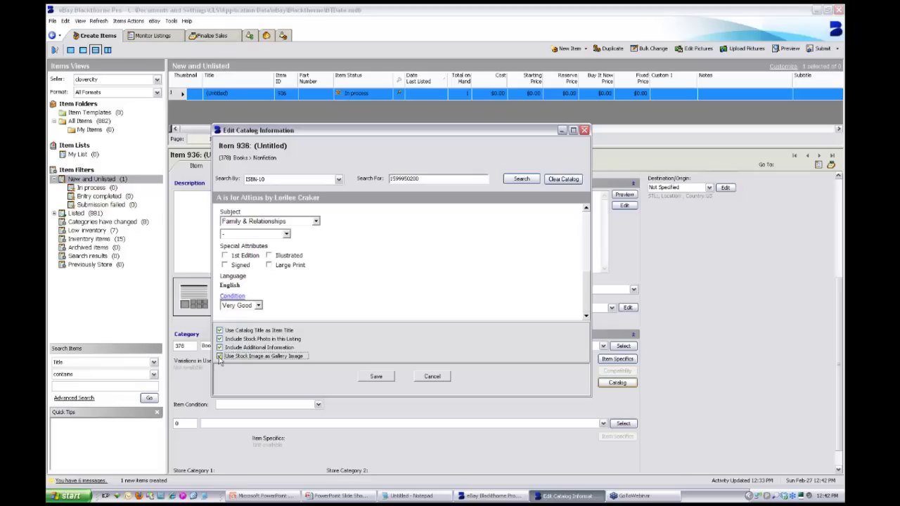
{"action": "left_click", "coordinate": [379, 378]}
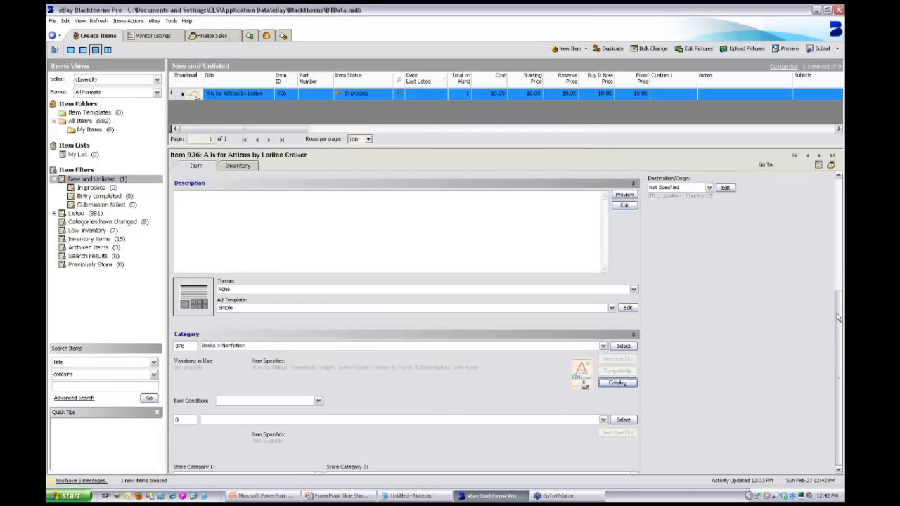
Step: Set the new book's item condition to Very Good and its first store category to Books: Non-Fiction
{"action": "scroll", "coordinate": [837, 320], "scroll_direction": "down", "scroll_amount": 1}
{"action": "left_click", "coordinate": [318, 380]}
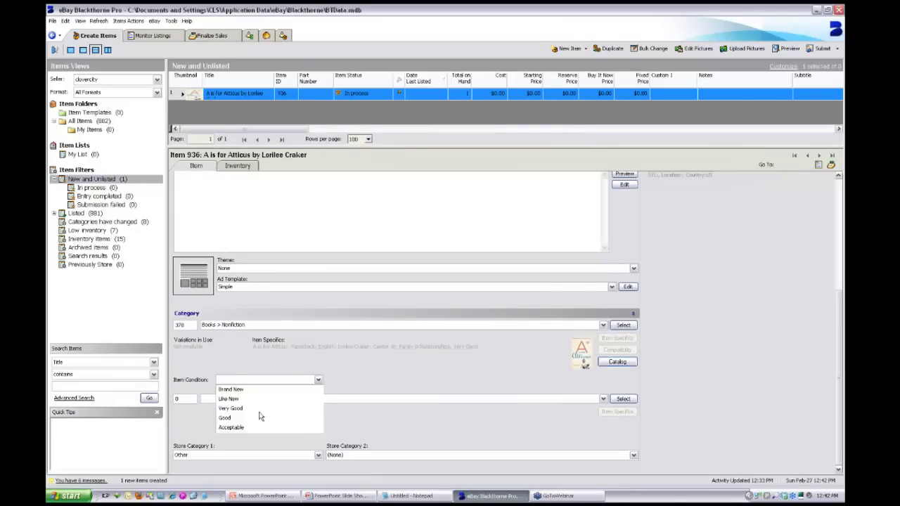
{"action": "left_click", "coordinate": [232, 409]}
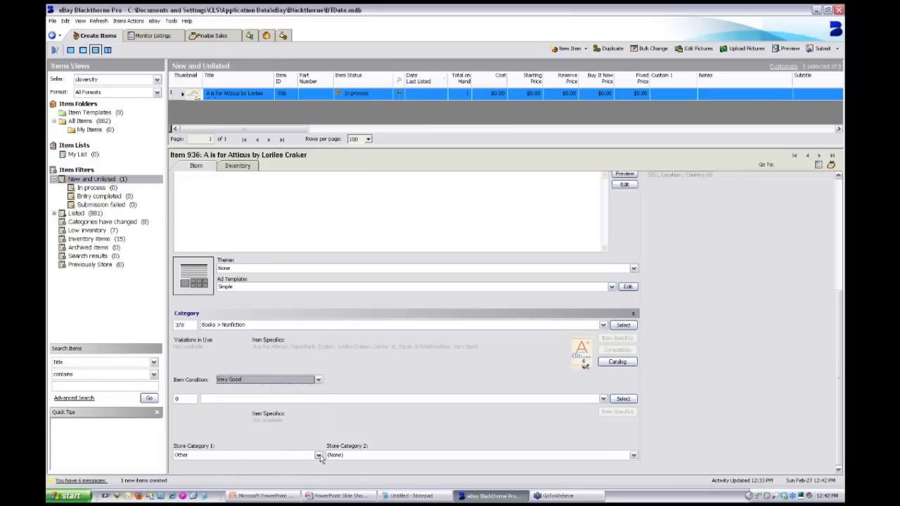
{"action": "left_click", "coordinate": [318, 455]}
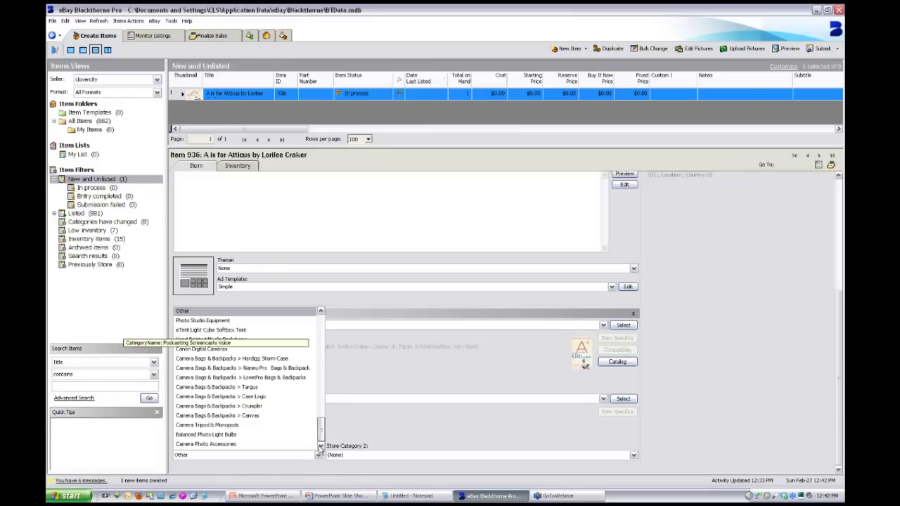
{"action": "scroll", "coordinate": [320, 447], "scroll_direction": "down", "scroll_amount": 4}
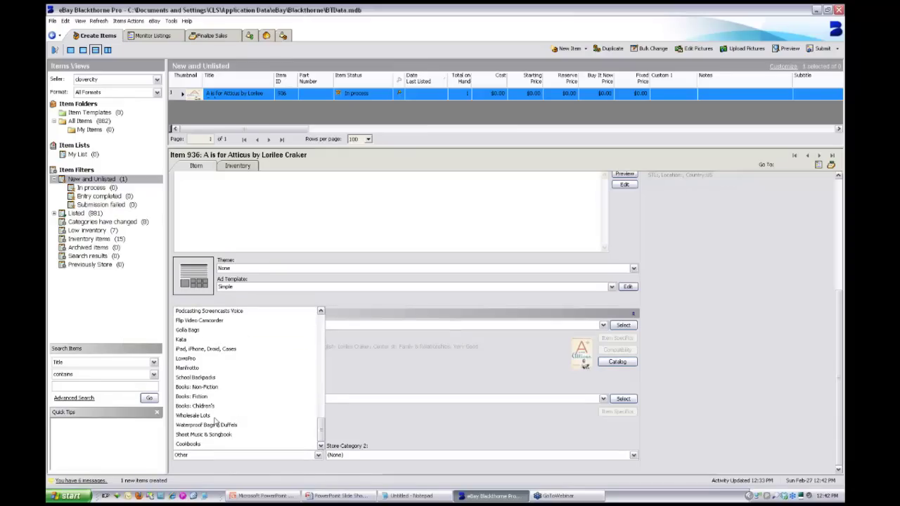
{"action": "left_click", "coordinate": [208, 387]}
Step: Set the book's listing format to Fixed Price with a fixed price of $2.49 and a quantity to list of 2
{"action": "left_click_drag", "start_coordinate": [841, 341], "coordinate": [841, 238]}
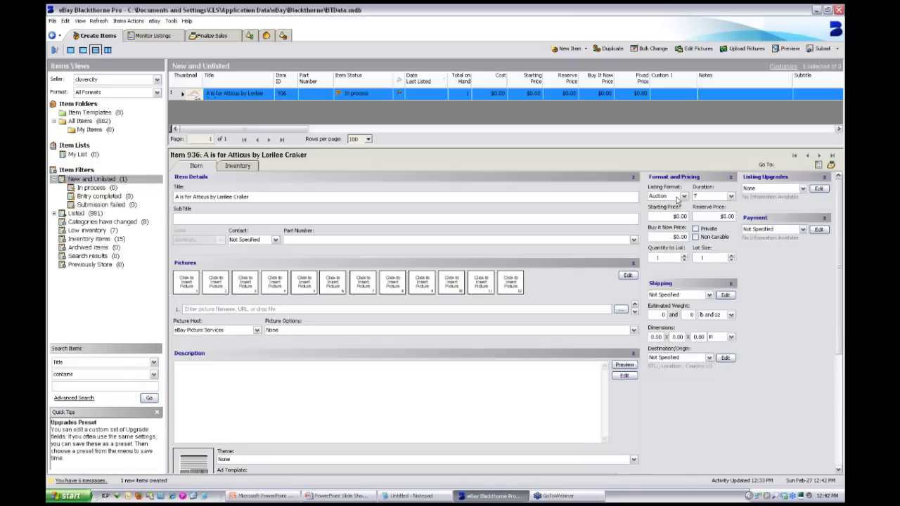
{"action": "left_click", "coordinate": [684, 198]}
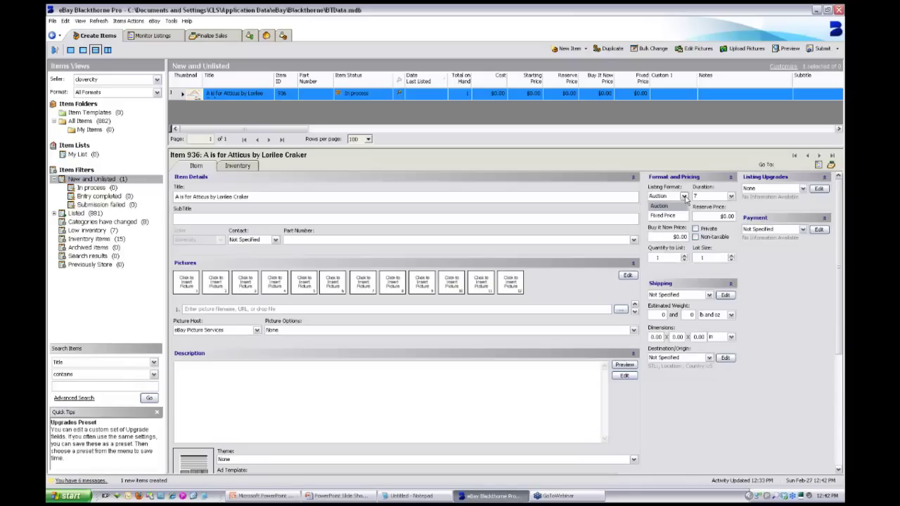
{"action": "left_click", "coordinate": [673, 216]}
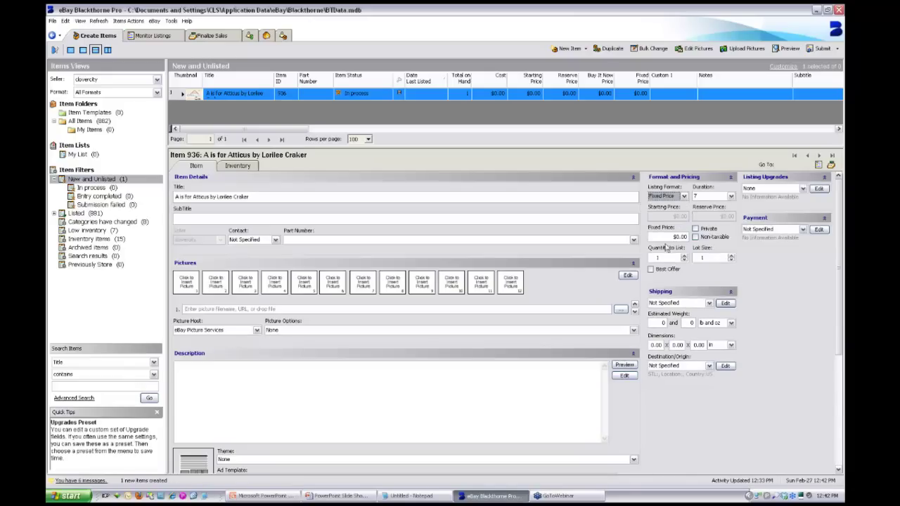
{"action": "left_click", "coordinate": [661, 239]}
{"action": "type", "text": "2.49"}
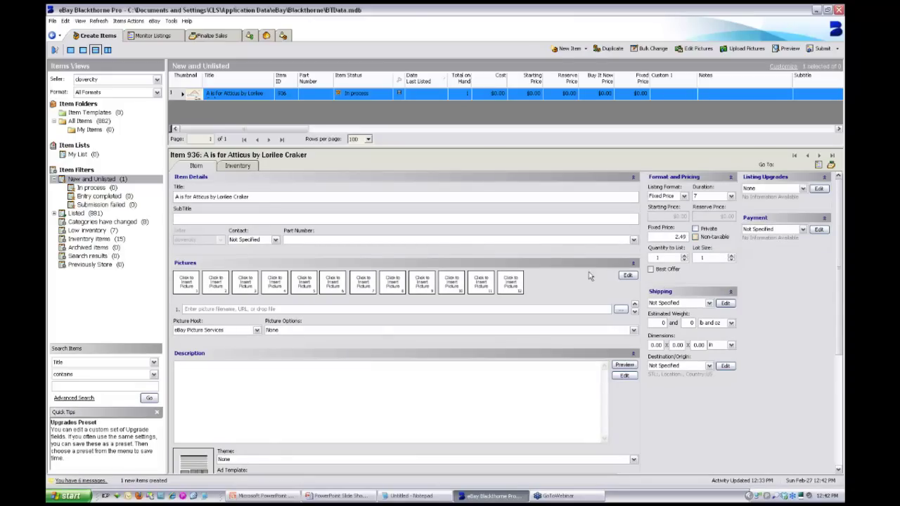
{"action": "left_click", "coordinate": [683, 257]}
Step: Apply the 2.95 - domestic only shipping preset and the US Shipping Only destination preset to the book listing
{"action": "left_click", "coordinate": [709, 303]}
{"action": "left_click", "coordinate": [690, 326]}
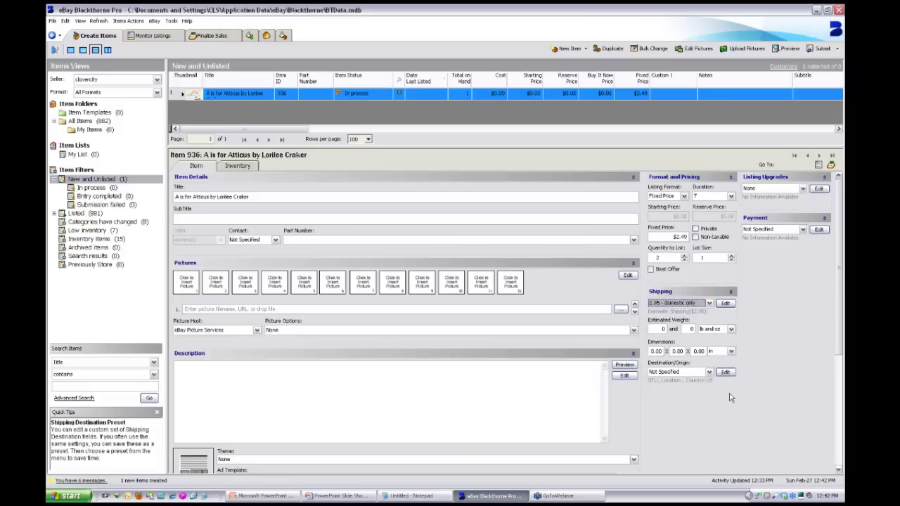
{"action": "left_click", "coordinate": [708, 372]}
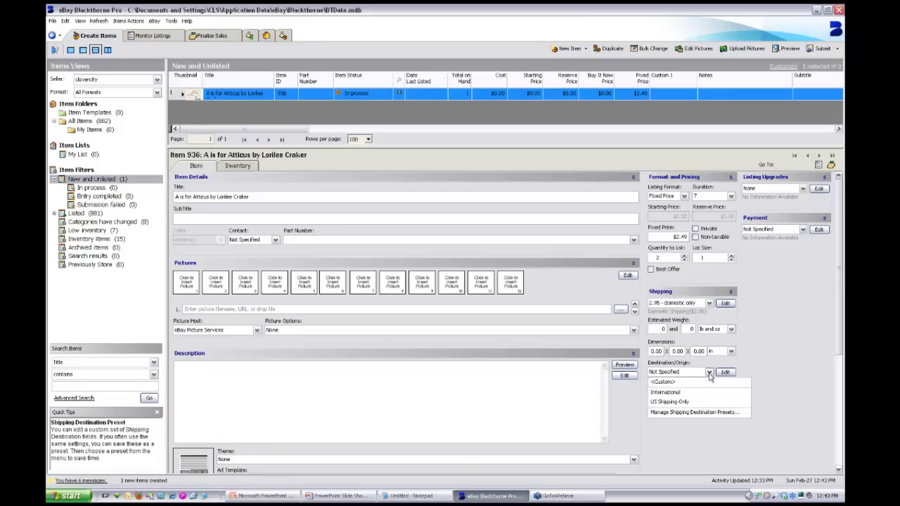
{"action": "left_click", "coordinate": [669, 401]}
Step: Apply the standard - no charity payment preset to the book and submit the listing to eBay to start immediately
{"action": "left_click", "coordinate": [802, 229]}
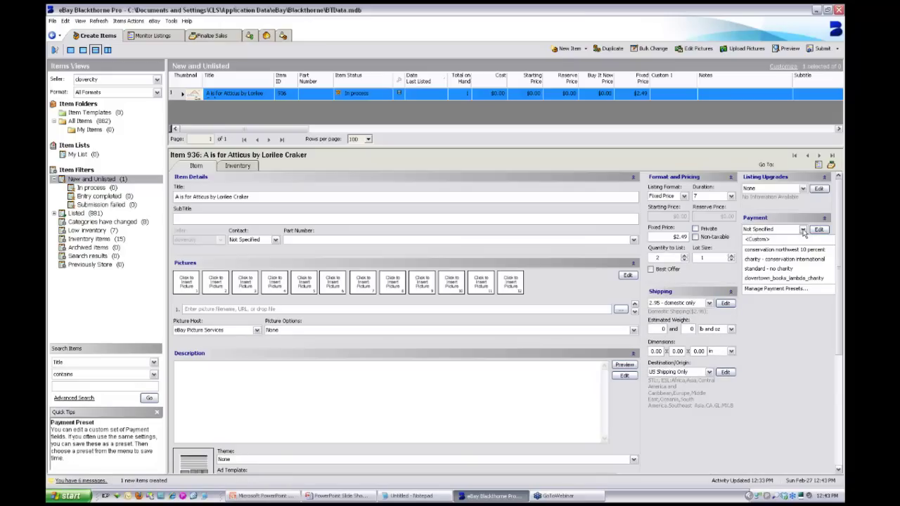
{"action": "left_click", "coordinate": [777, 269]}
{"action": "left_click", "coordinate": [822, 50]}
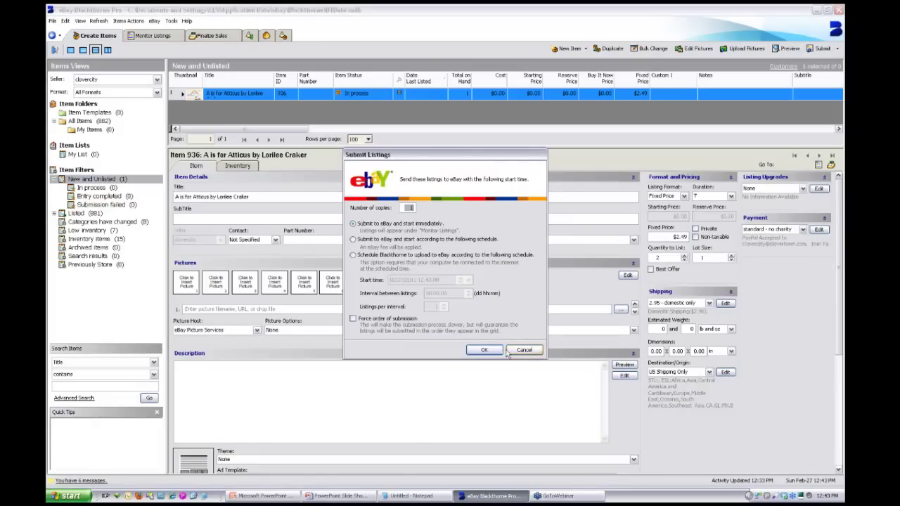
{"action": "left_click", "coordinate": [495, 354]}
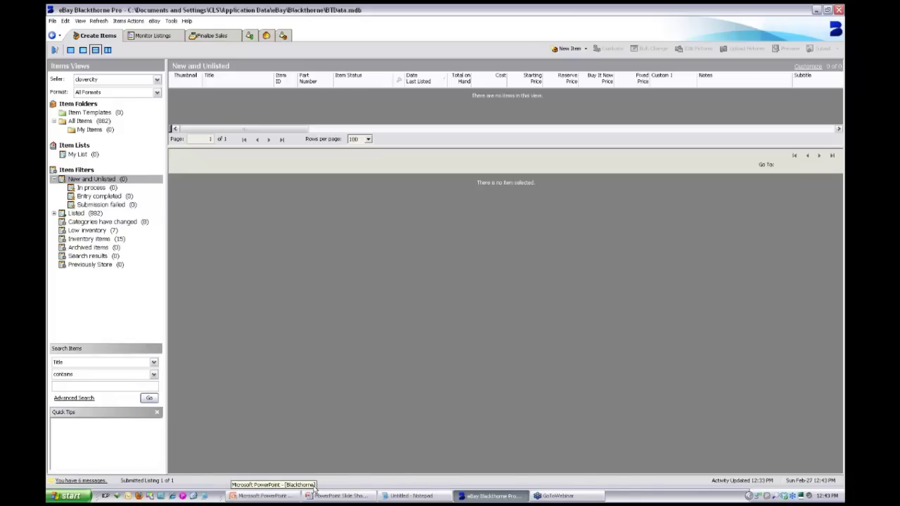
Step: Switch to the PowerPoint slide show and advance to the slide about downloading a free trial subscription
{"action": "left_click", "coordinate": [340, 501]}
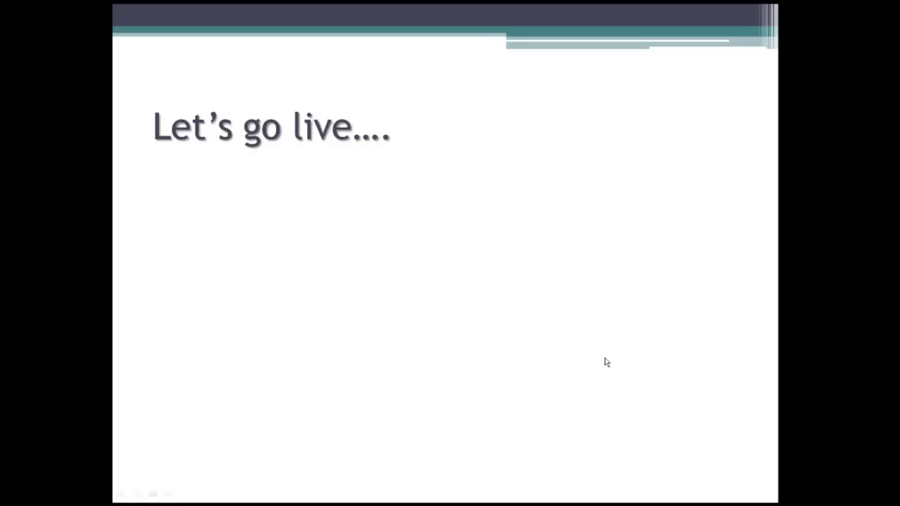
{"action": "left_click", "coordinate": [604, 361]}
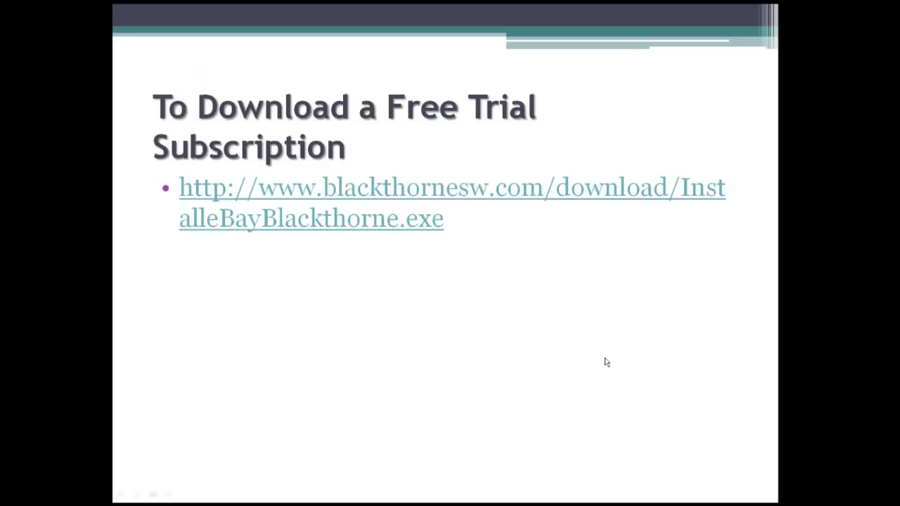